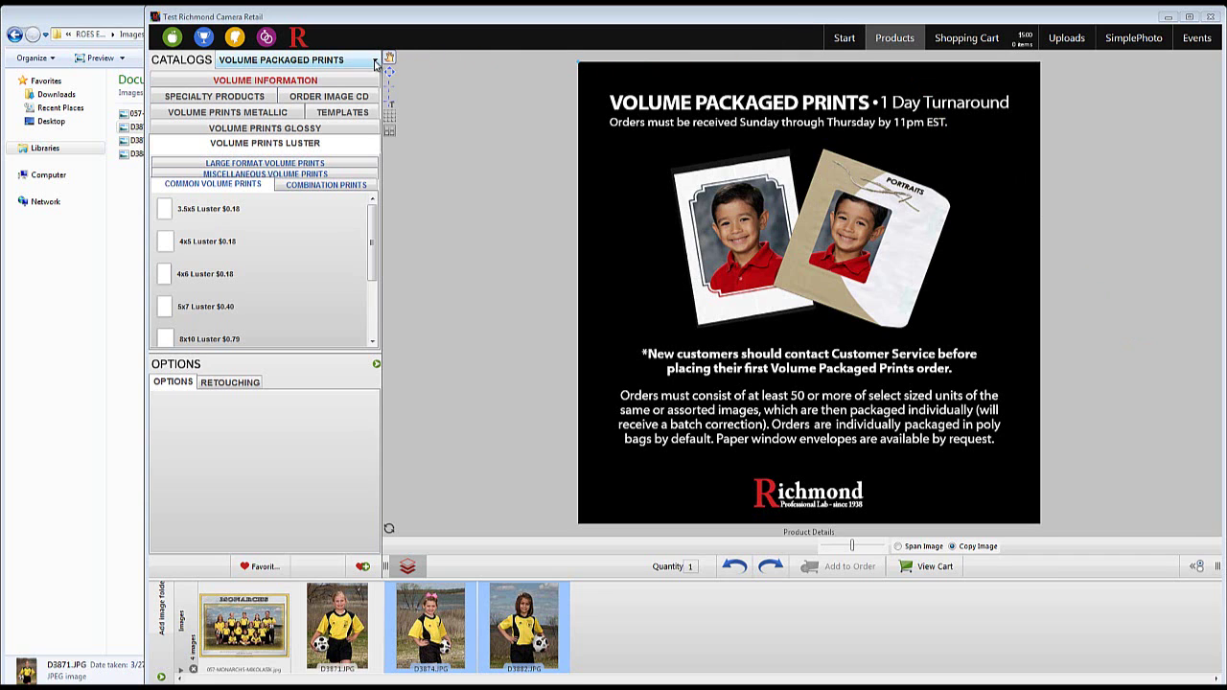
Step: Load the Volume Packaged Prints catalog from the Catalogs list
left_click(376, 61)
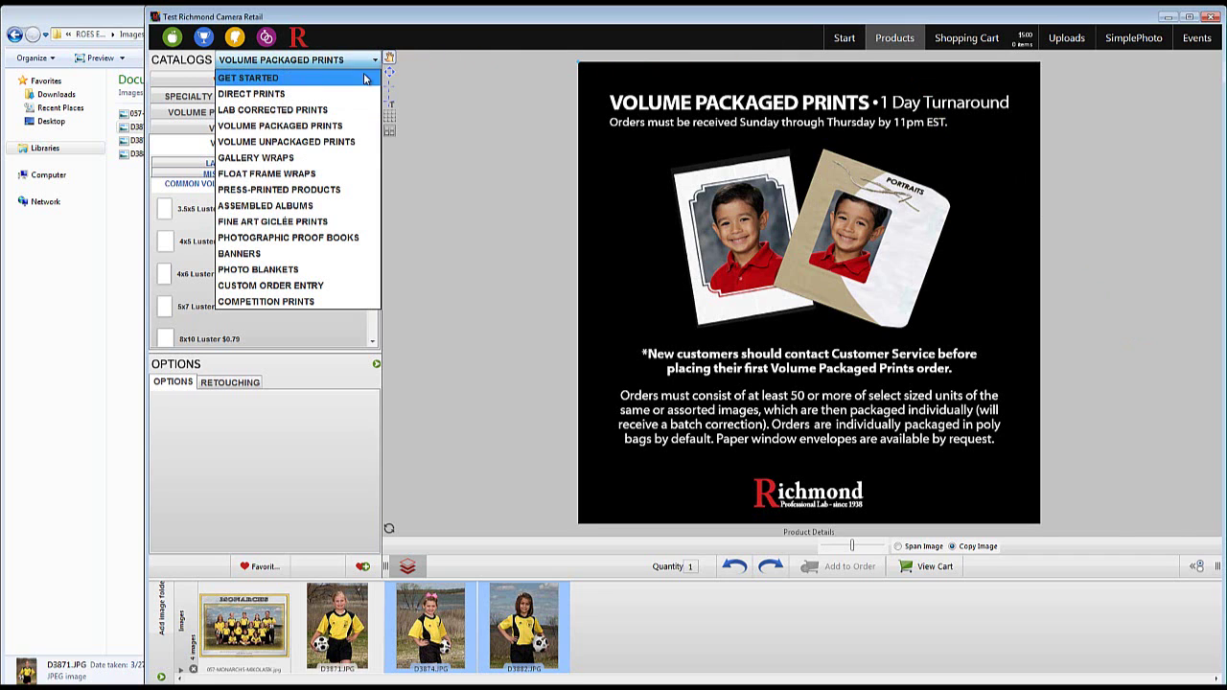
left_click(342, 129)
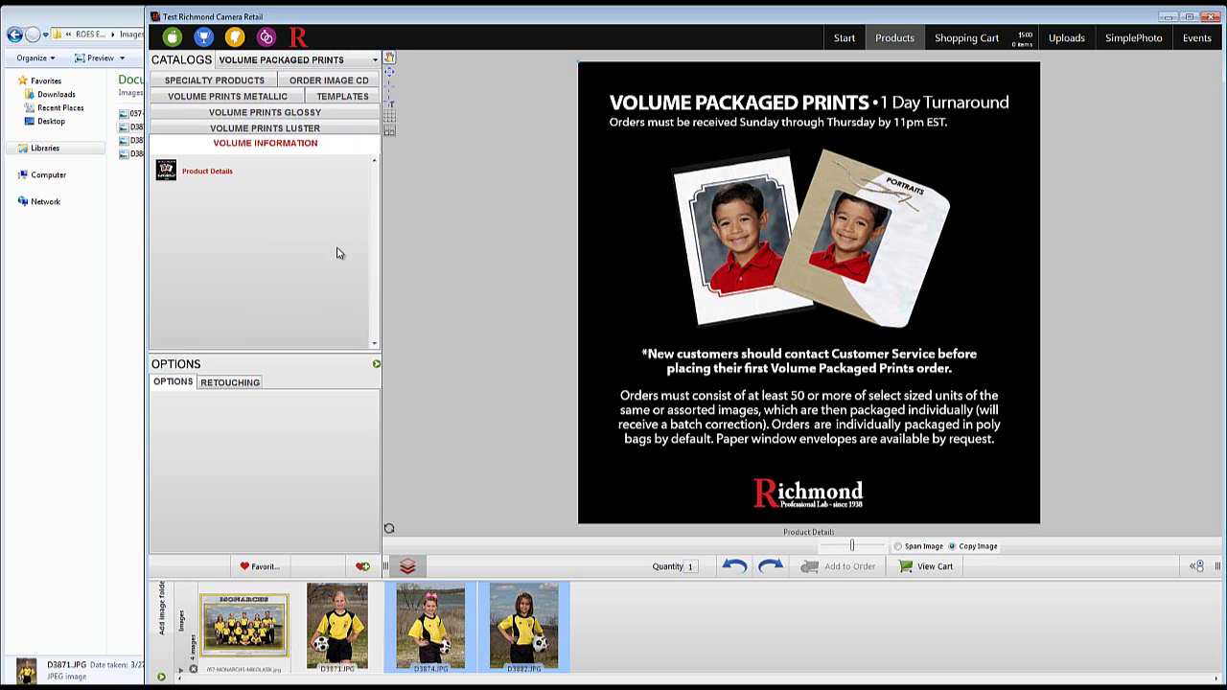
Step: Toggle the Favorites panel several times, leaving the empty favorites list showing
left_click(260, 572)
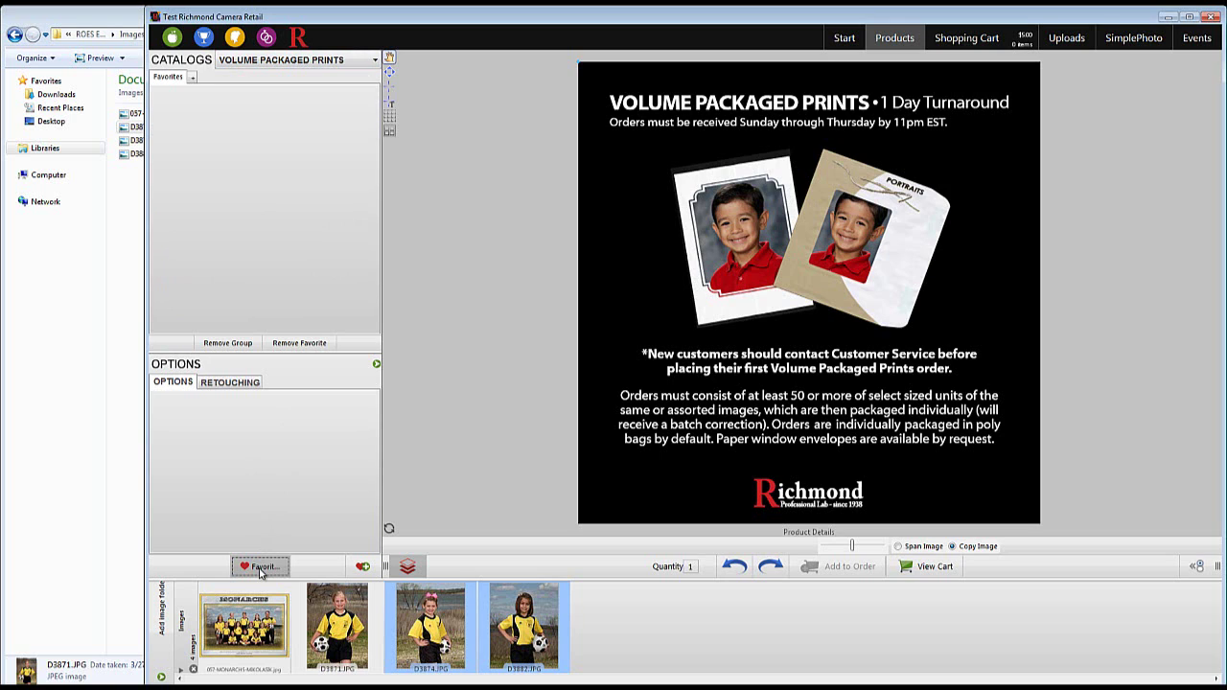
left_click(260, 572)
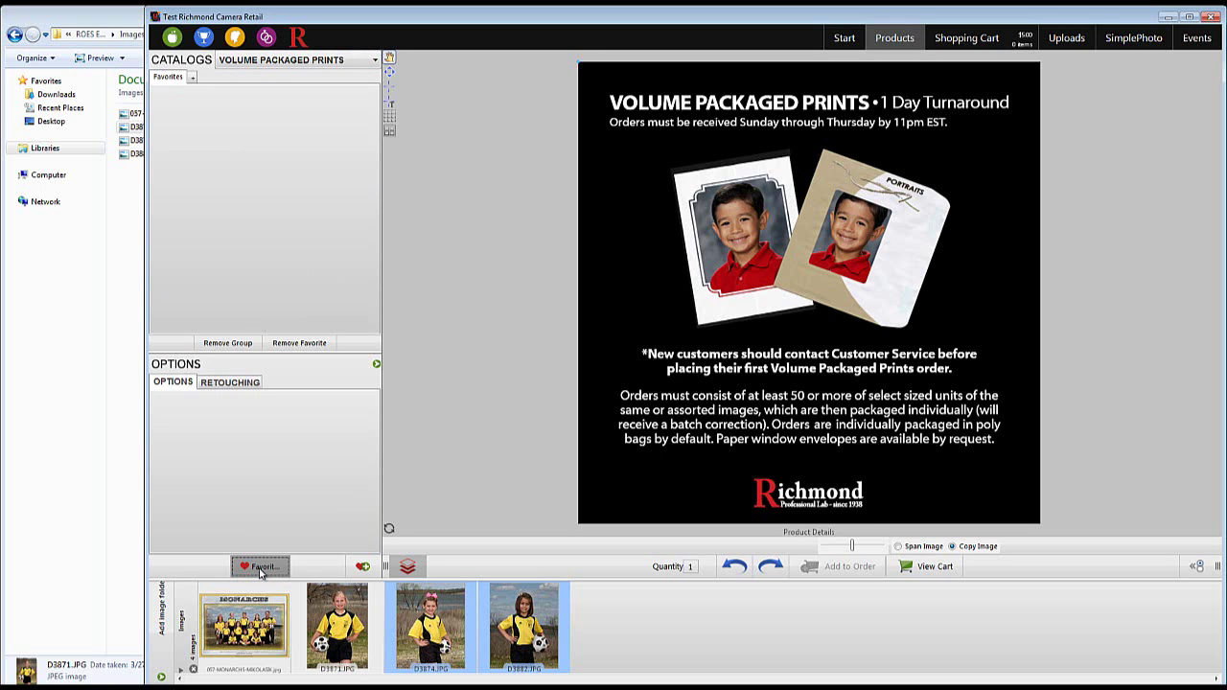
left_click(260, 573)
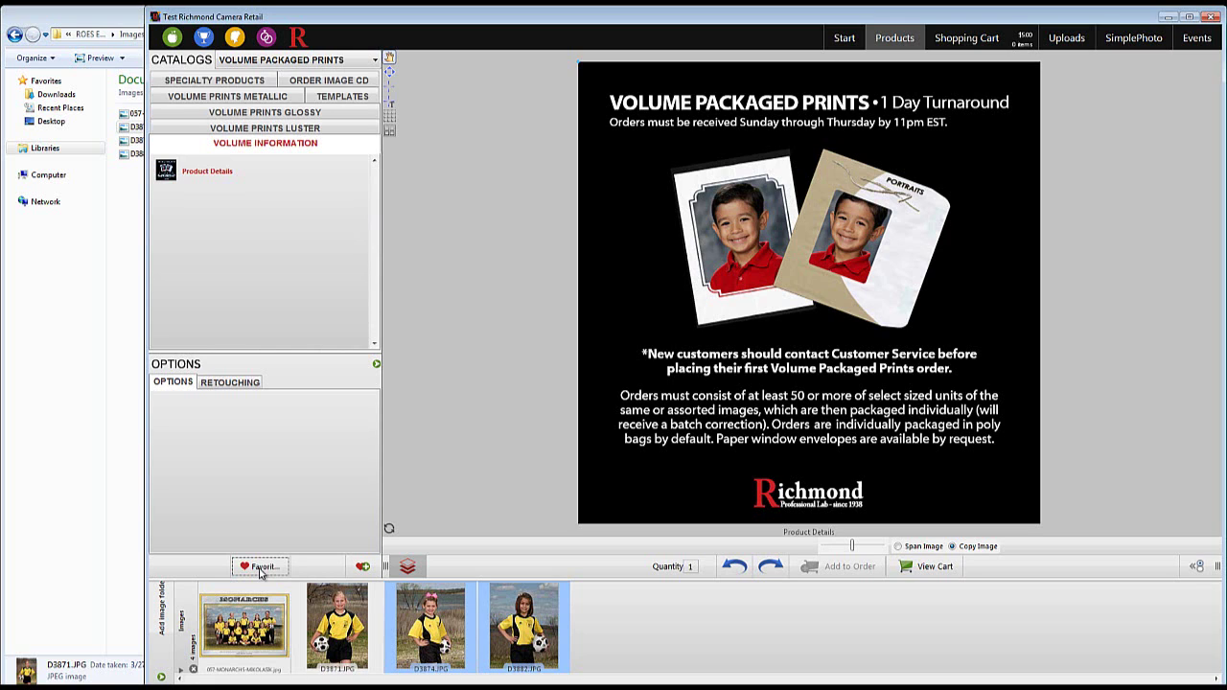
left_click(260, 573)
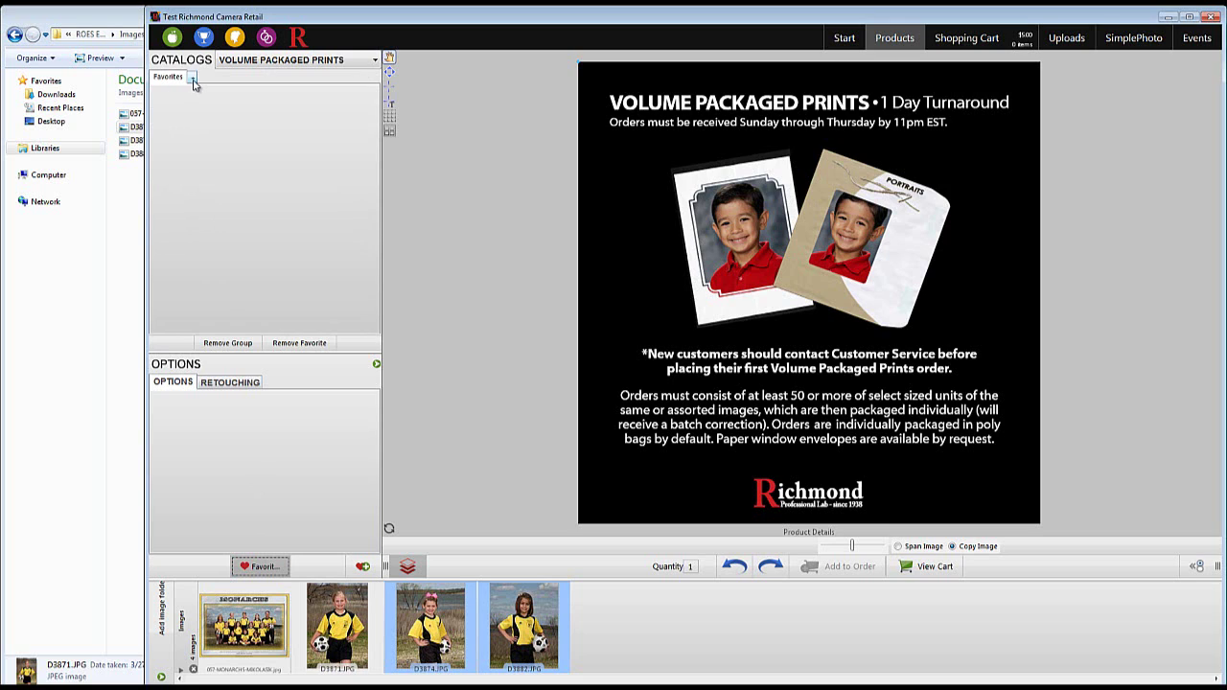
Step: Create a new favorites group named 'VP Sports'
left_click(193, 78)
left_click(297, 96)
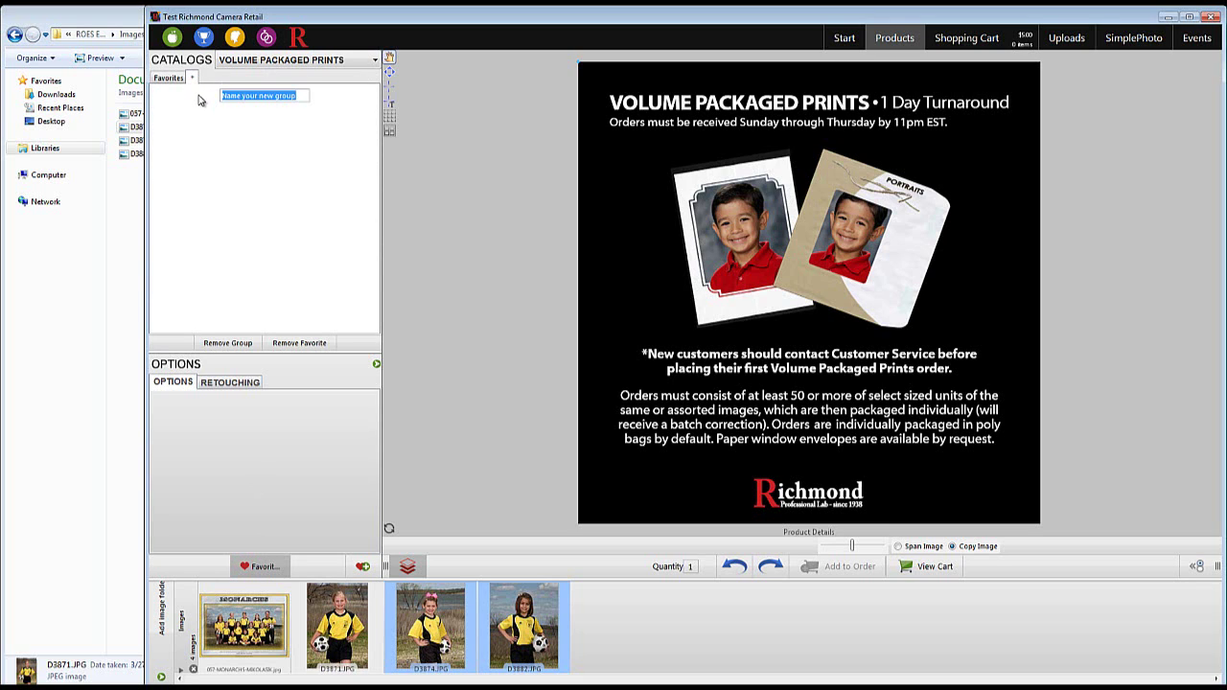
type("VP Sports")
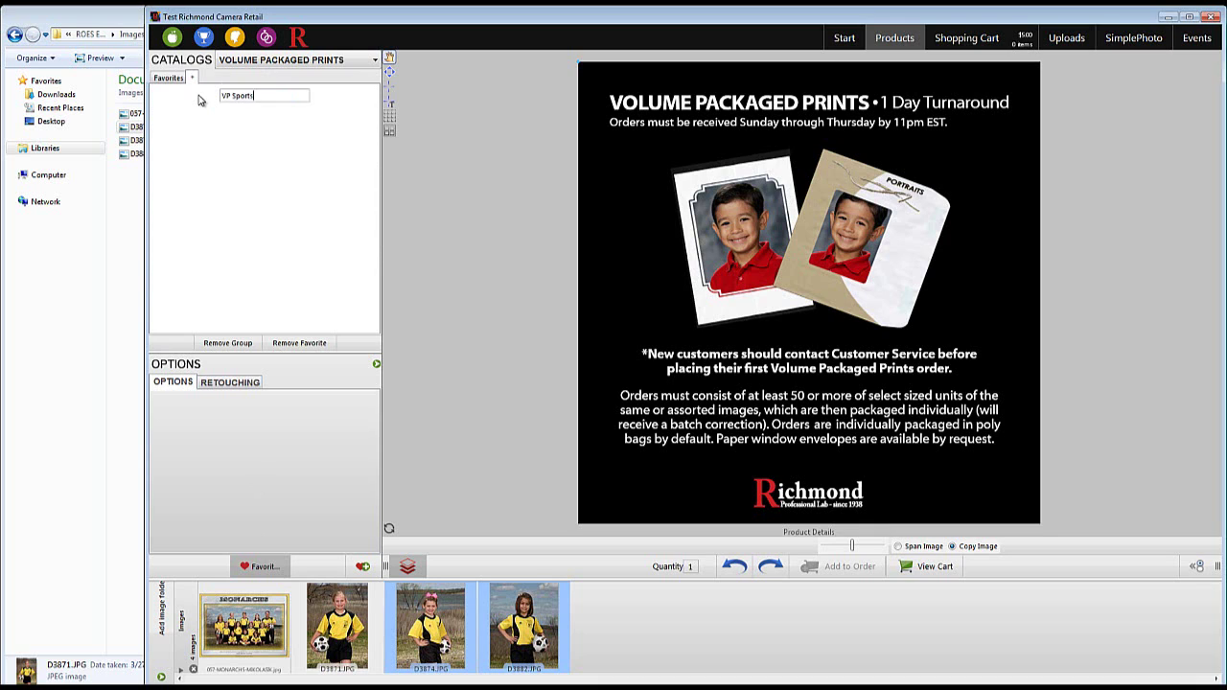
key("Return")
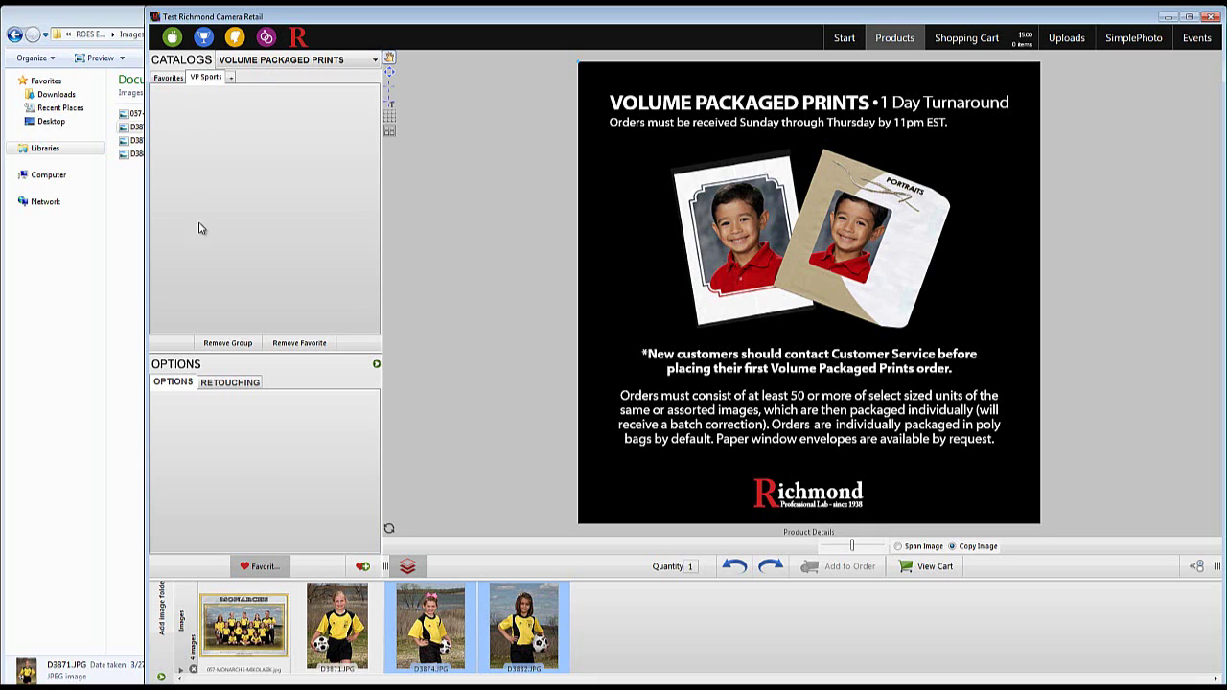
Step: Delete the VP Sports group and recreate it, replacing the placeholder name with 'VP Sports'
left_click(229, 343)
left_click(275, 344)
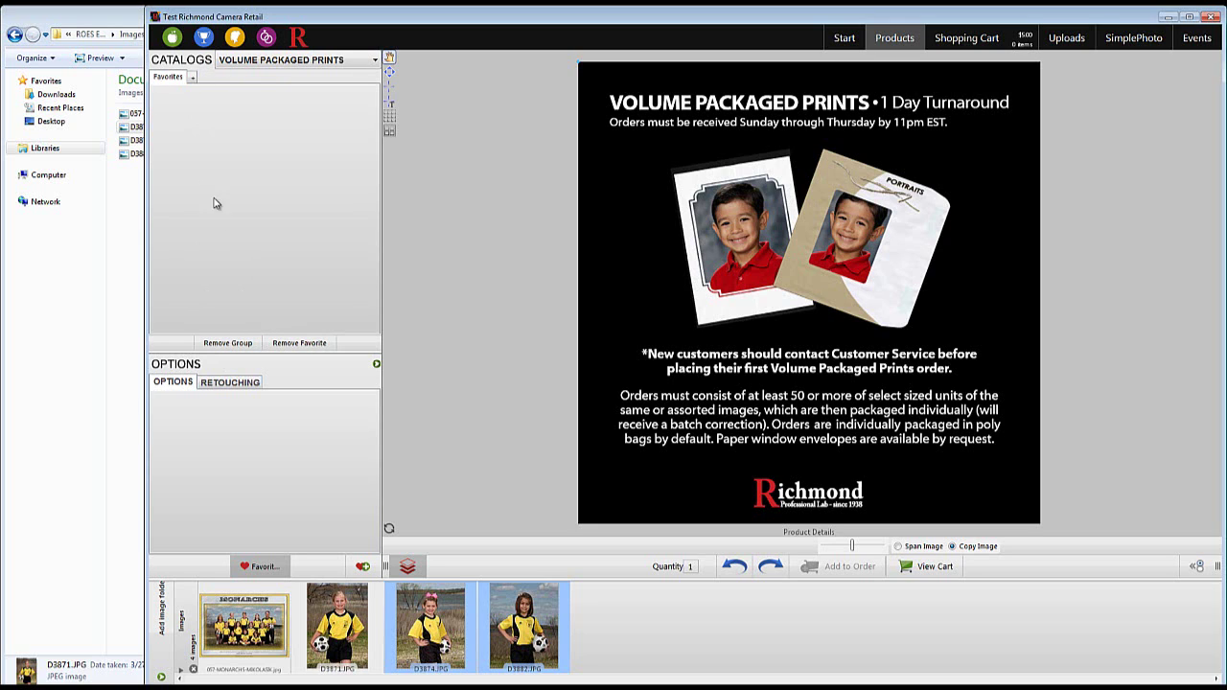
left_click(192, 78)
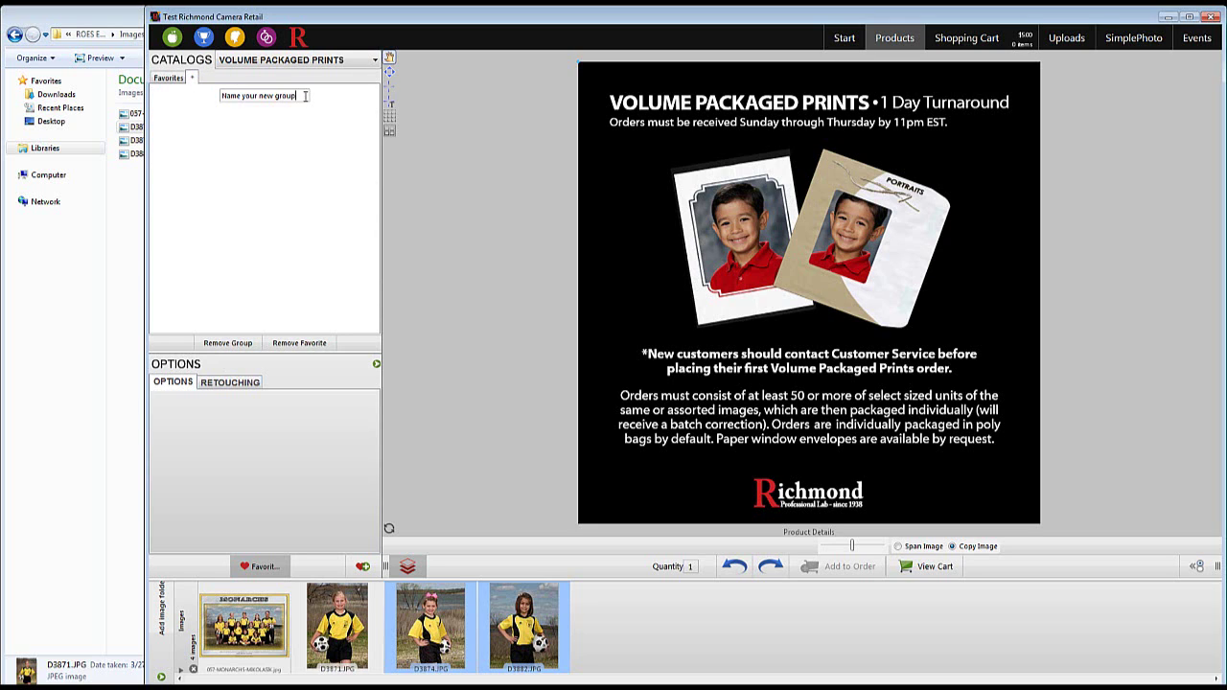
left_click_drag(294, 96, 219, 95)
type("VP")
type(" Sports")
key("Return")
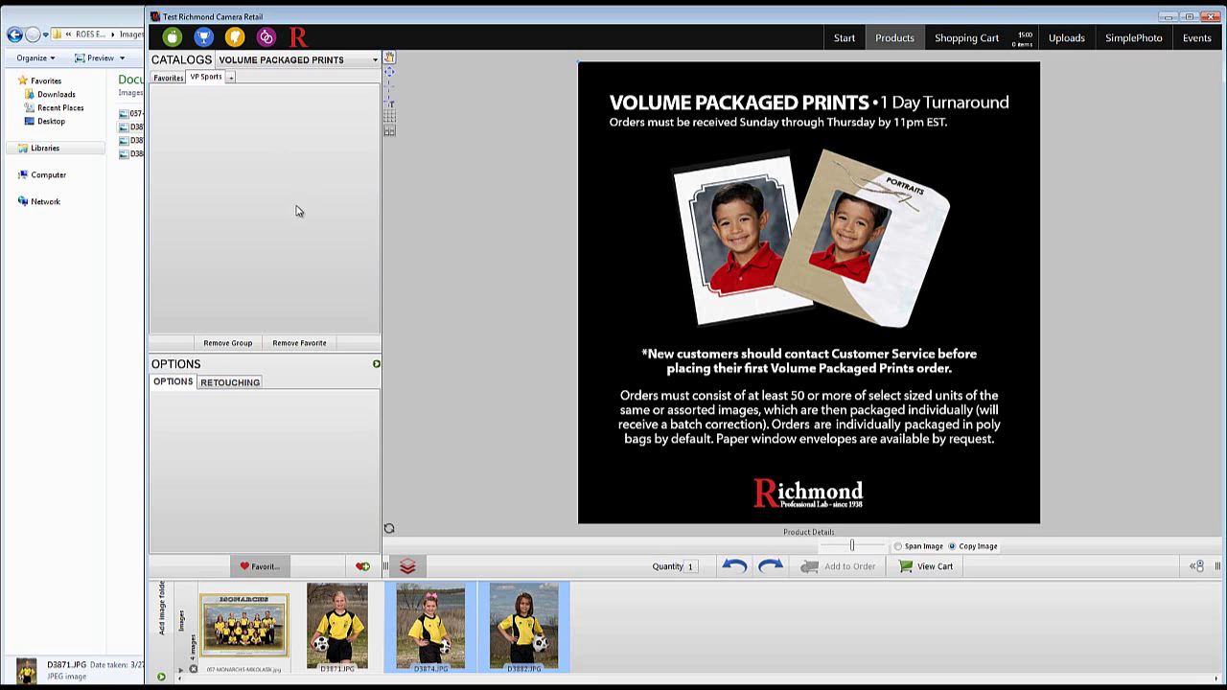
Step: Load the 3.5" Photo Button from Specialty Products > Buttons, then show Volume Prints Luster
left_click(414, 574)
left_click(272, 567)
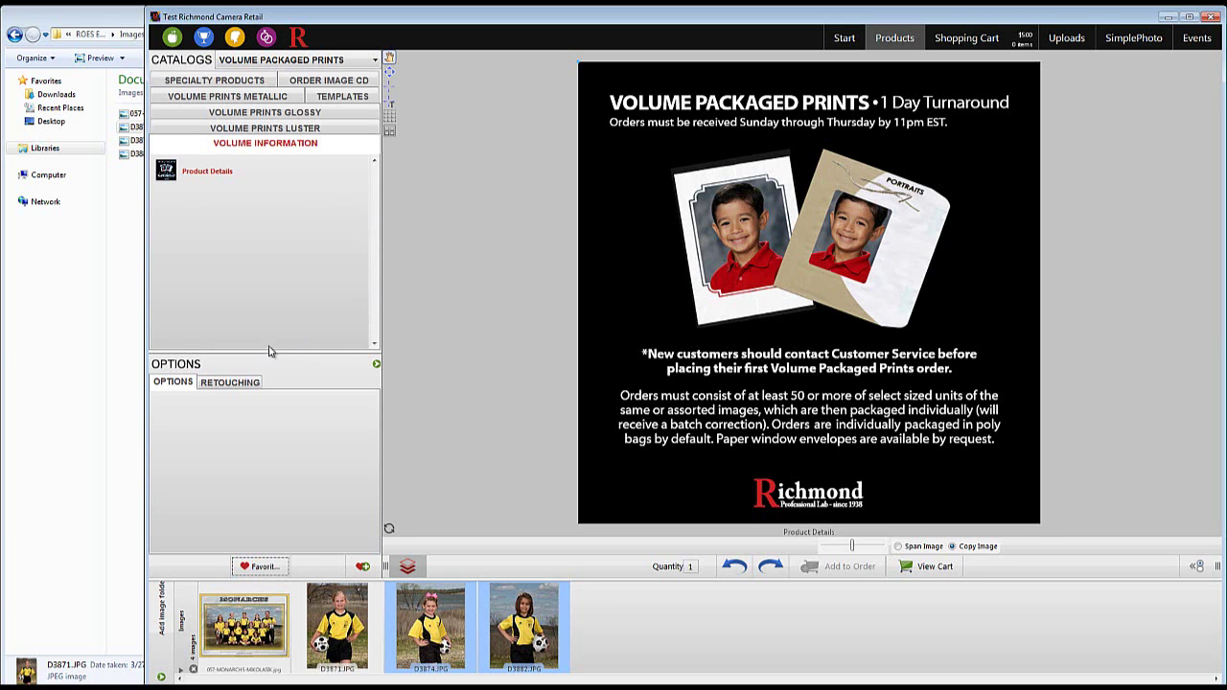
left_click(257, 83)
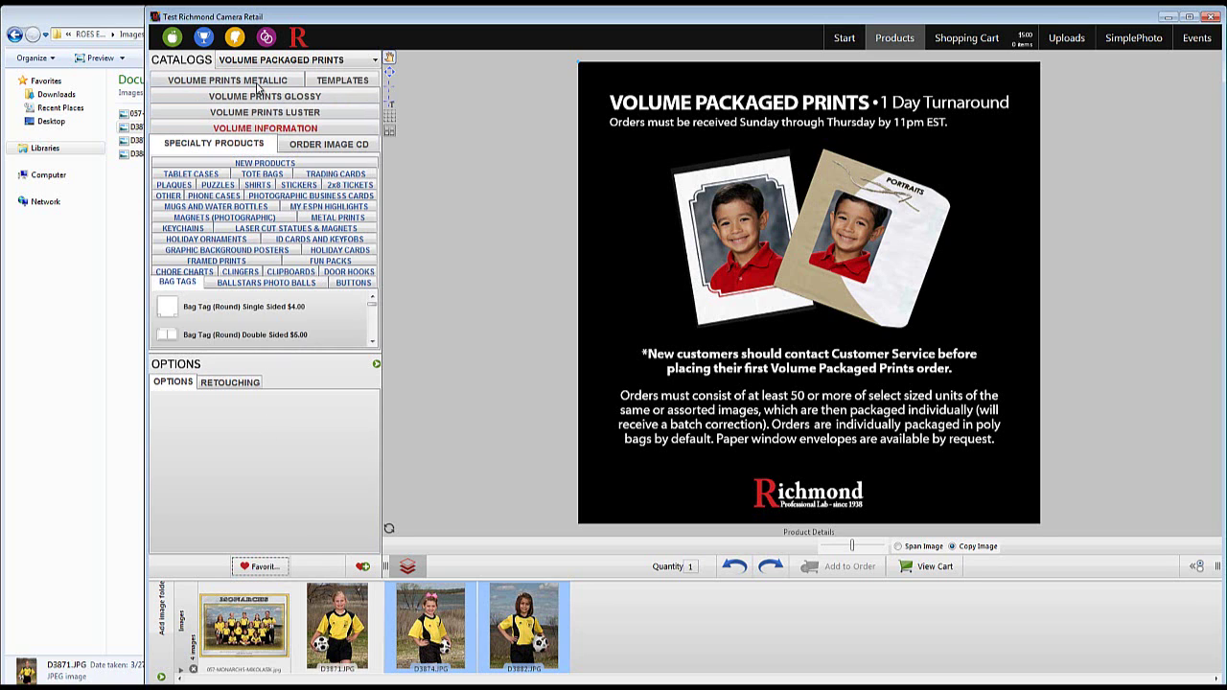
left_click(347, 286)
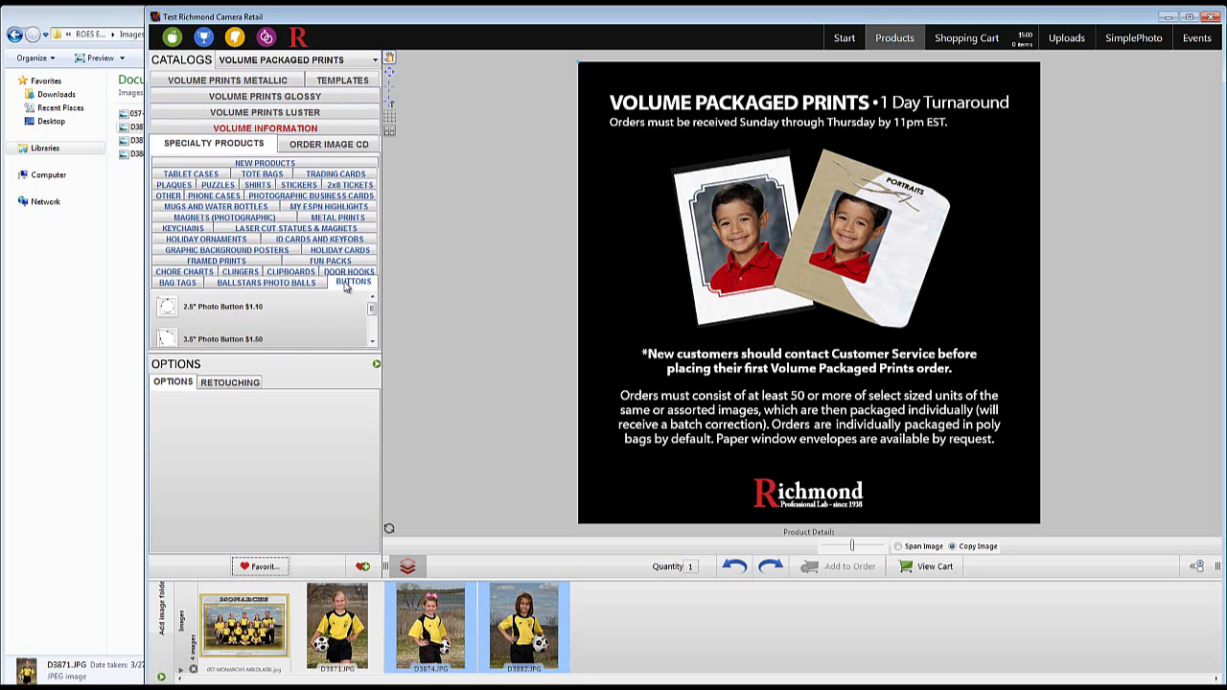
left_click(263, 343)
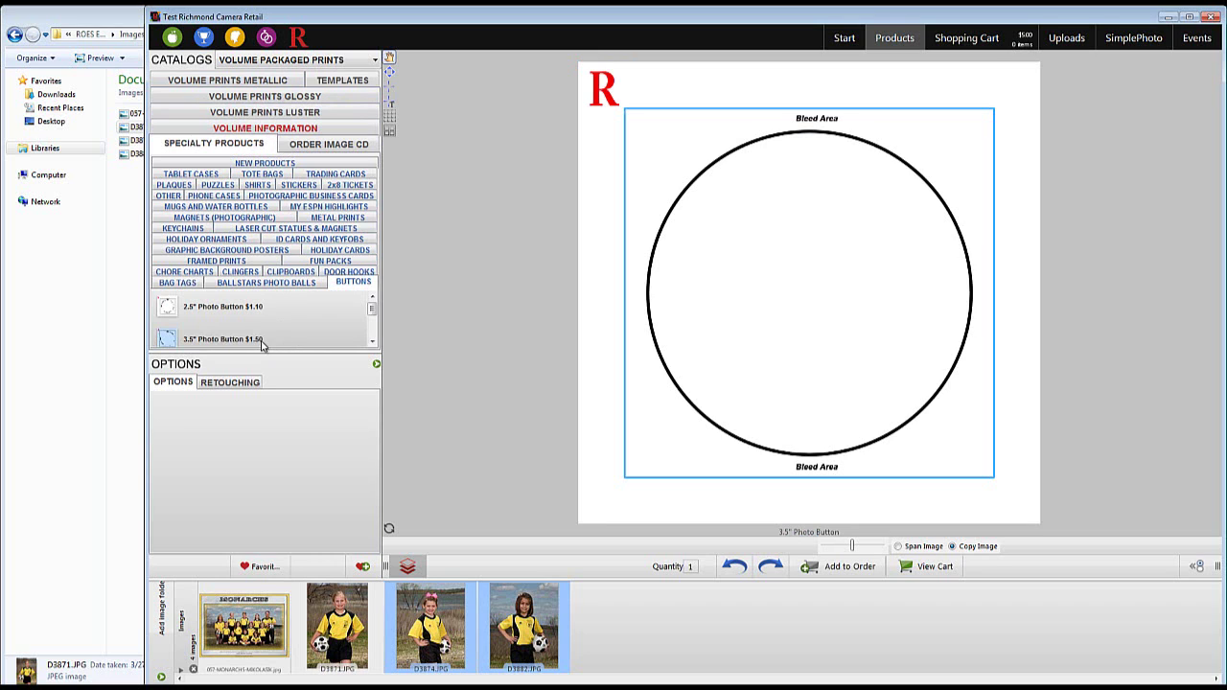
left_click(264, 115)
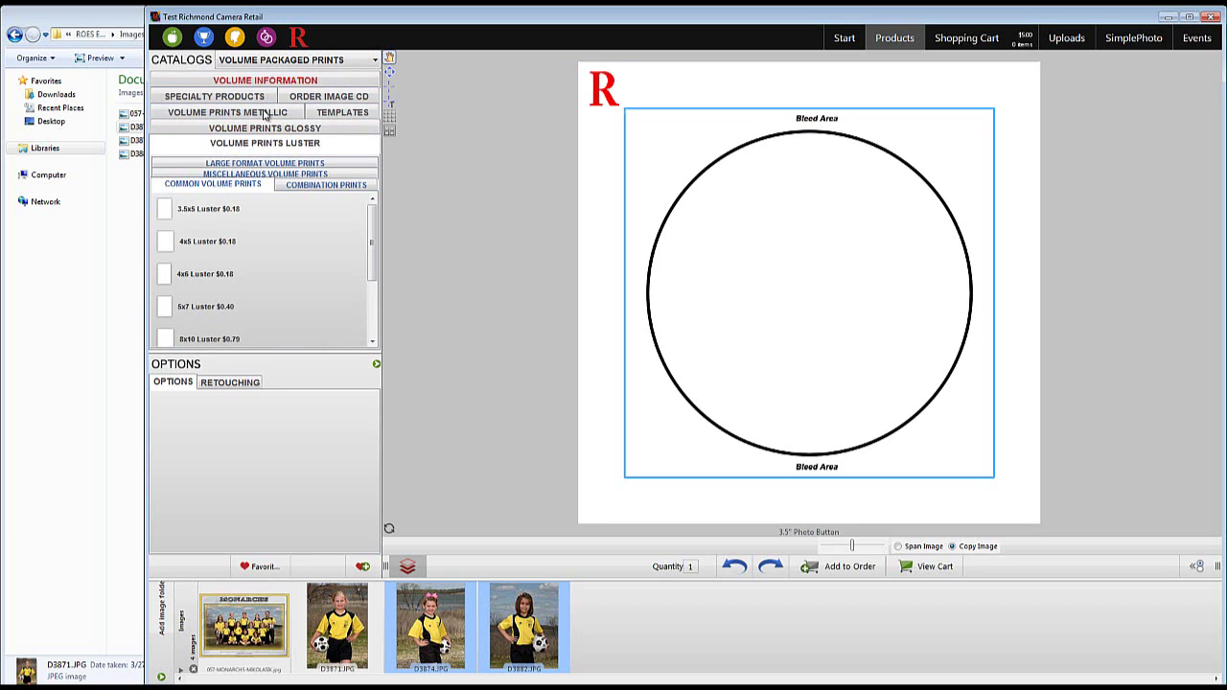
Step: Add 8x10, 8 wallets and 2-5x7 Luster prints to the package, placing each on the layout
left_click(193, 347)
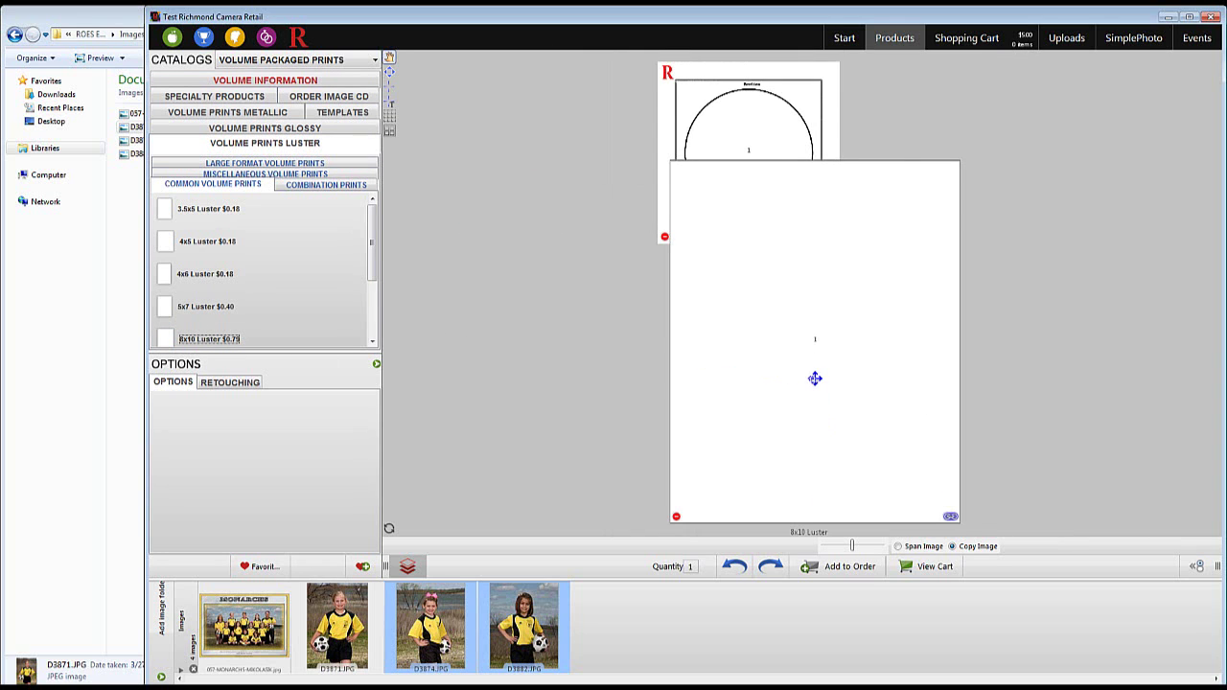
left_click_drag(815, 378, 1055, 296)
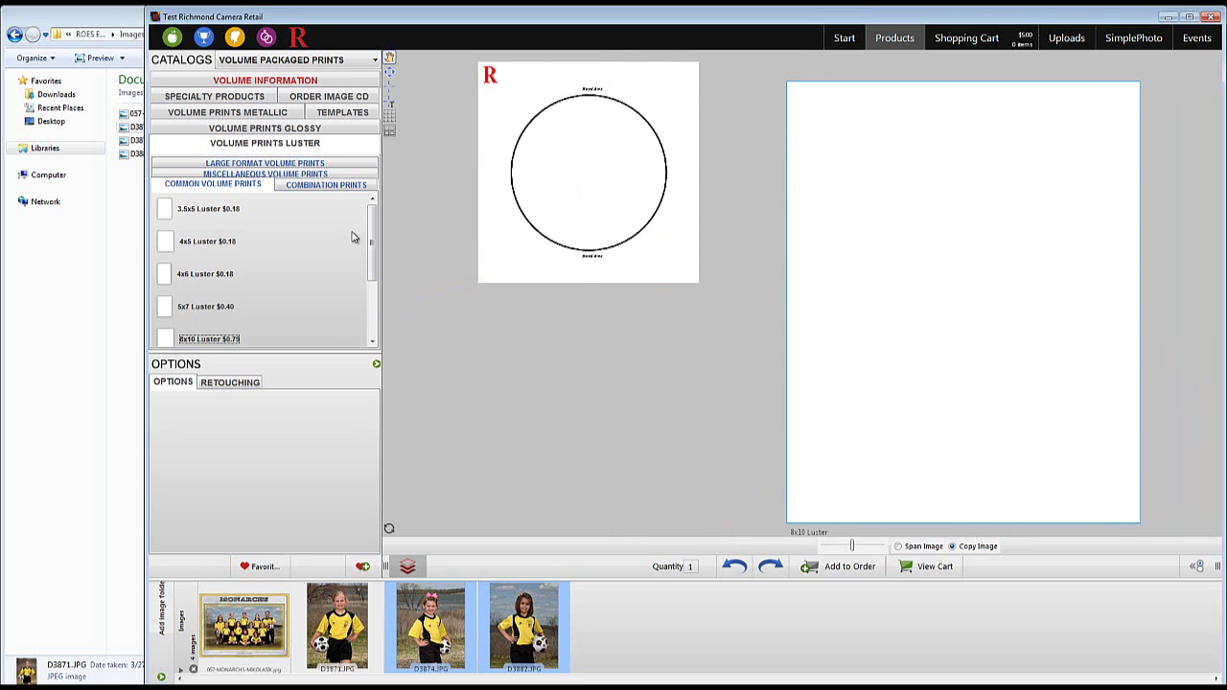
left_click(335, 188)
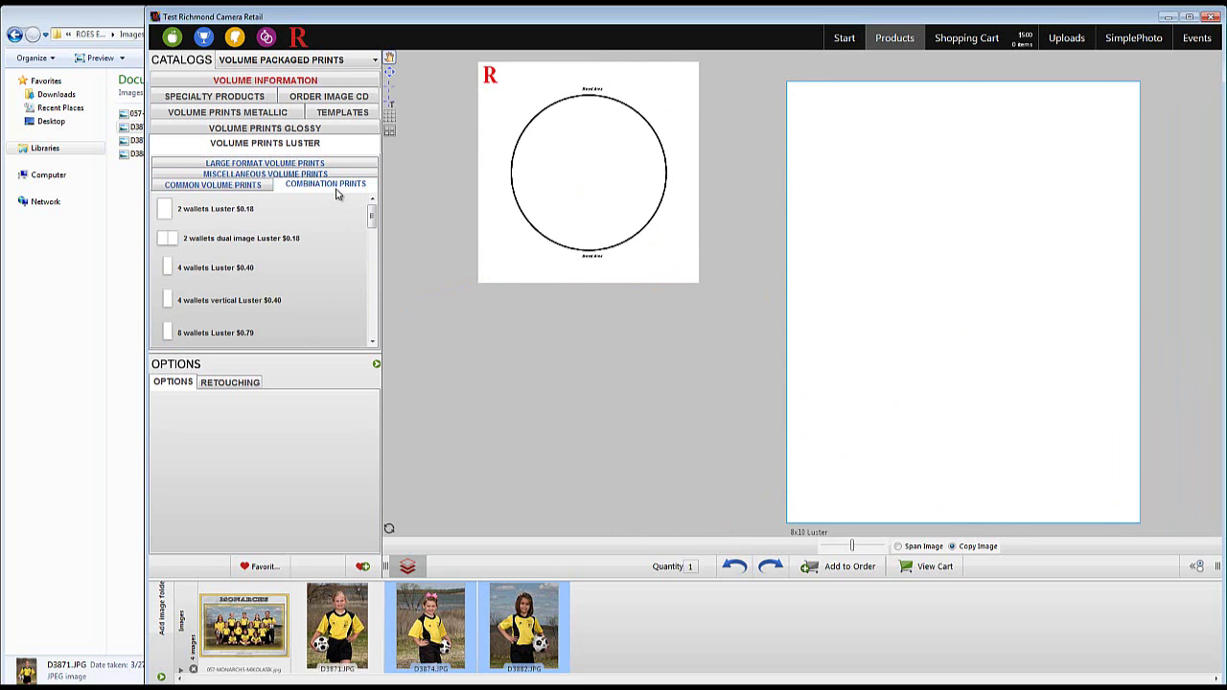
left_click(215, 334)
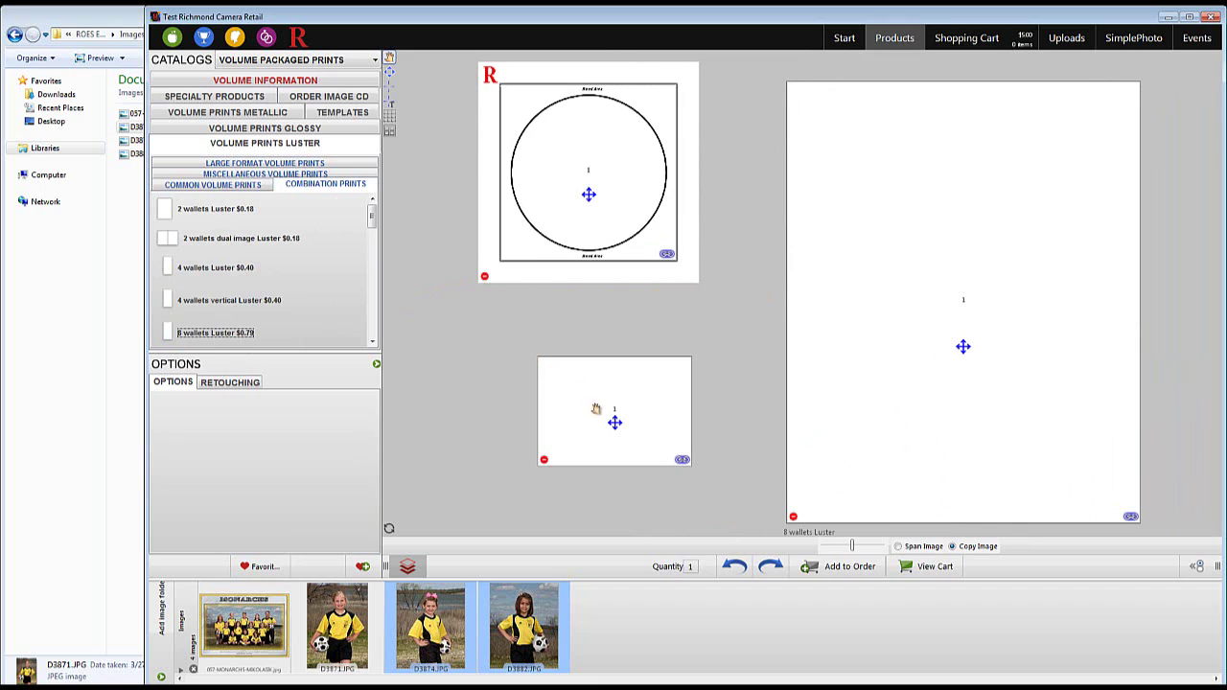
left_click_drag(614, 422, 687, 370)
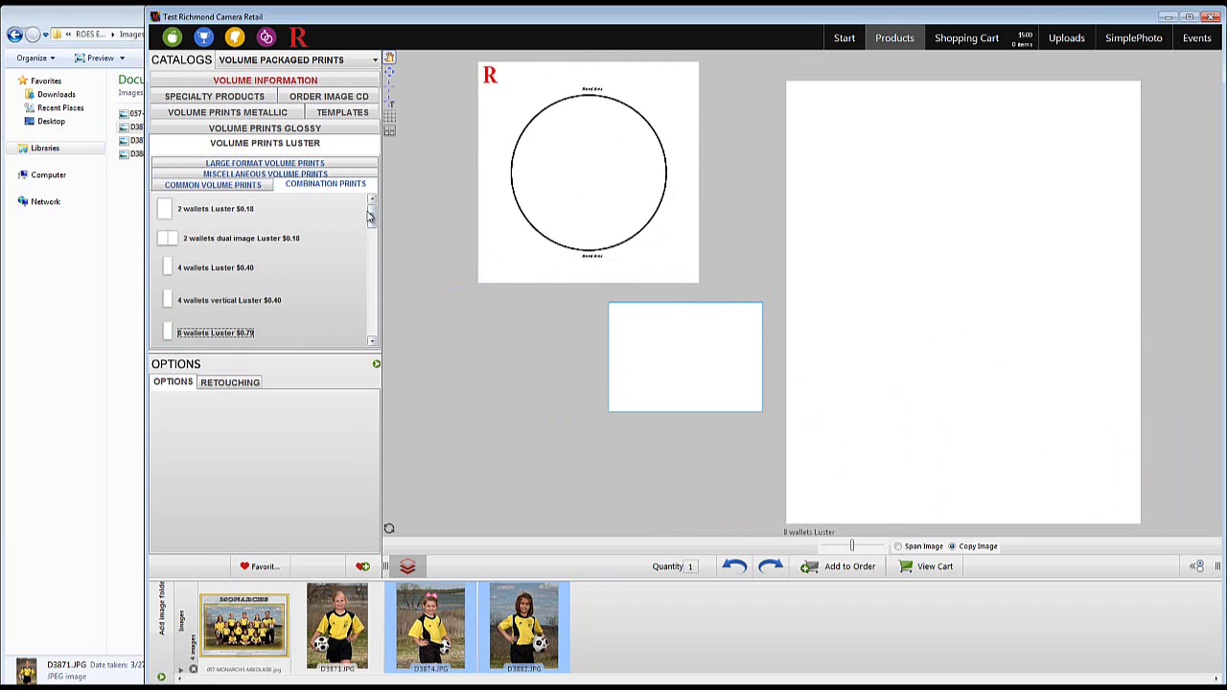
left_click_drag(370, 217, 372, 299)
left_click_drag(209, 283, 470, 408)
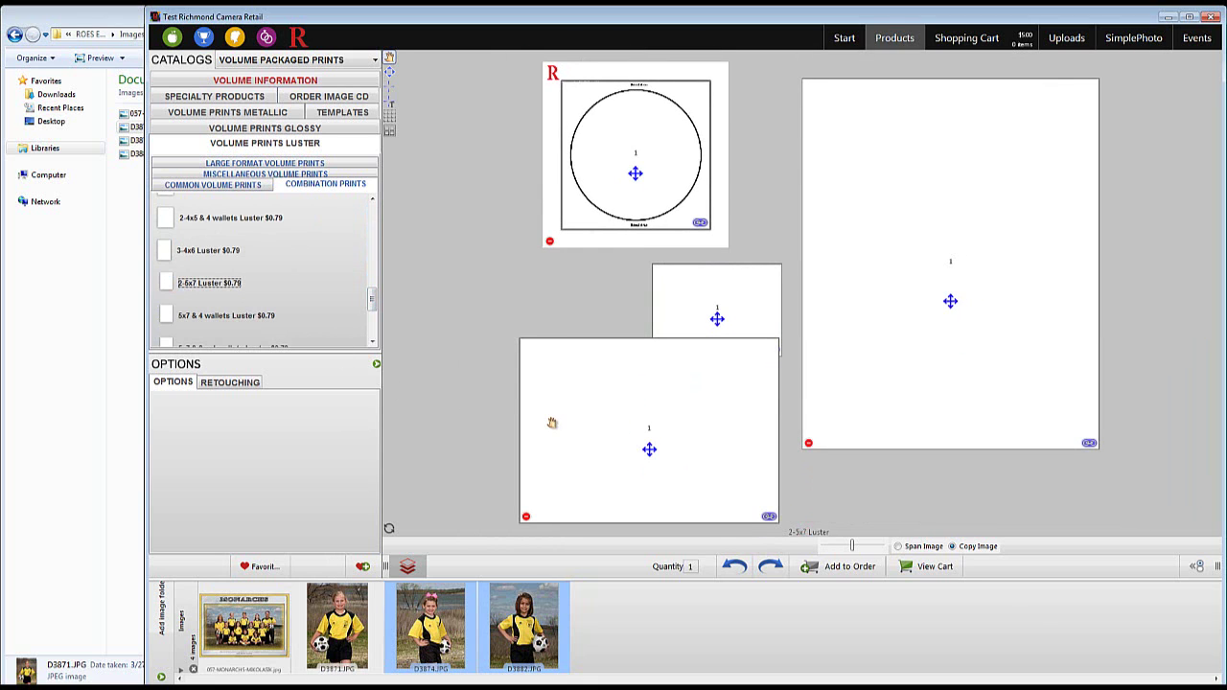
mouse_move(649, 449)
left_mouse_down()
mouse_move(560, 433)
mouse_move(547, 459)
left_mouse_up()
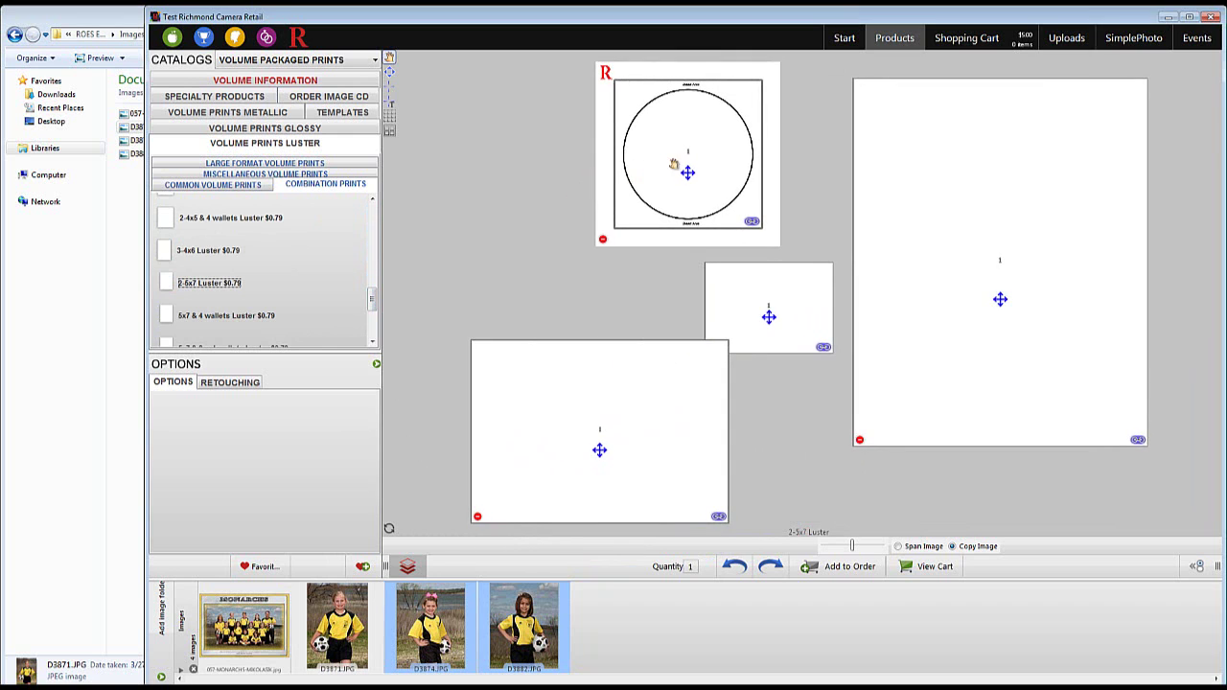
Step: Rearrange the layout, shifting the photo button left and the wallet sheet toward the top
left_click(669, 174)
left_click_drag(668, 173, 509, 175)
left_click(786, 318)
left_click_drag(785, 318, 767, 206)
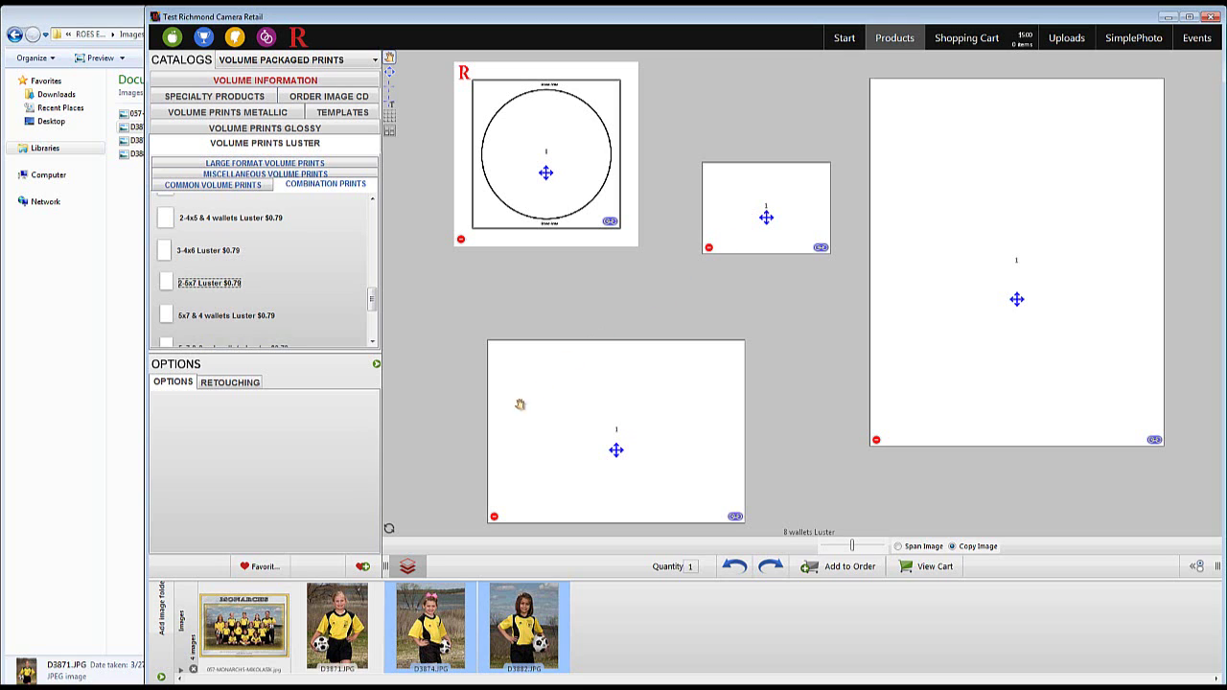
Step: Save the photo button, 8x10, wallets and 2-5x7 package as 'A' under VP Sports
left_click(363, 568)
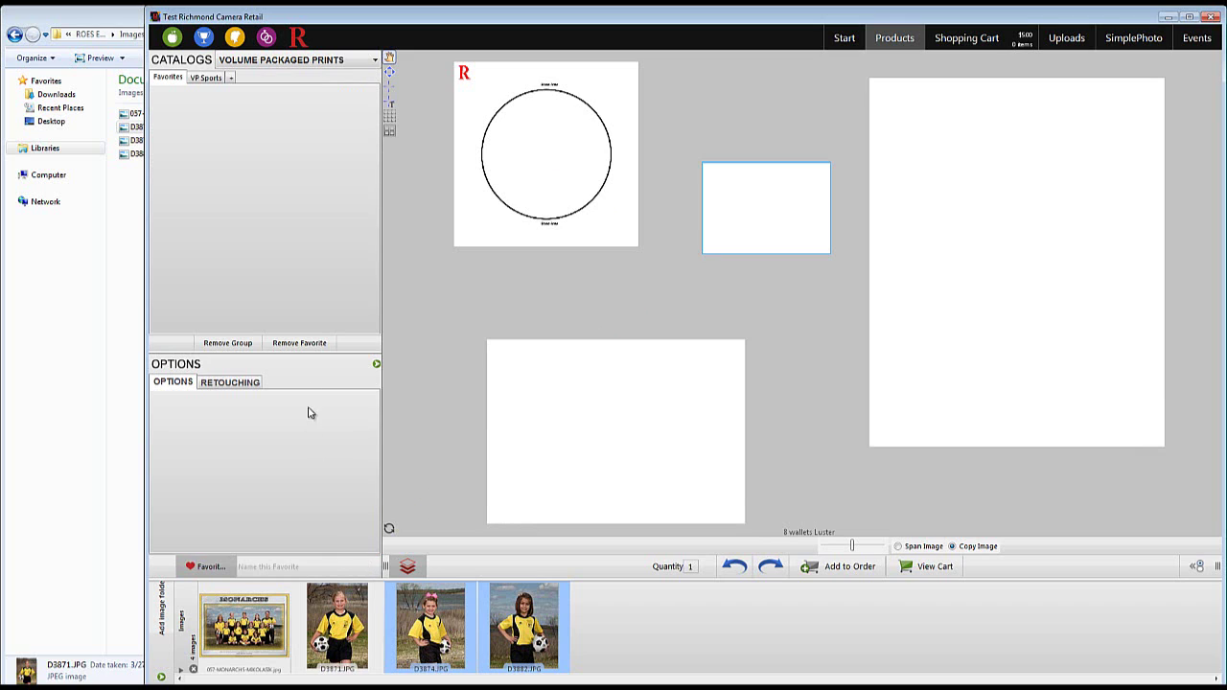
left_click(208, 80)
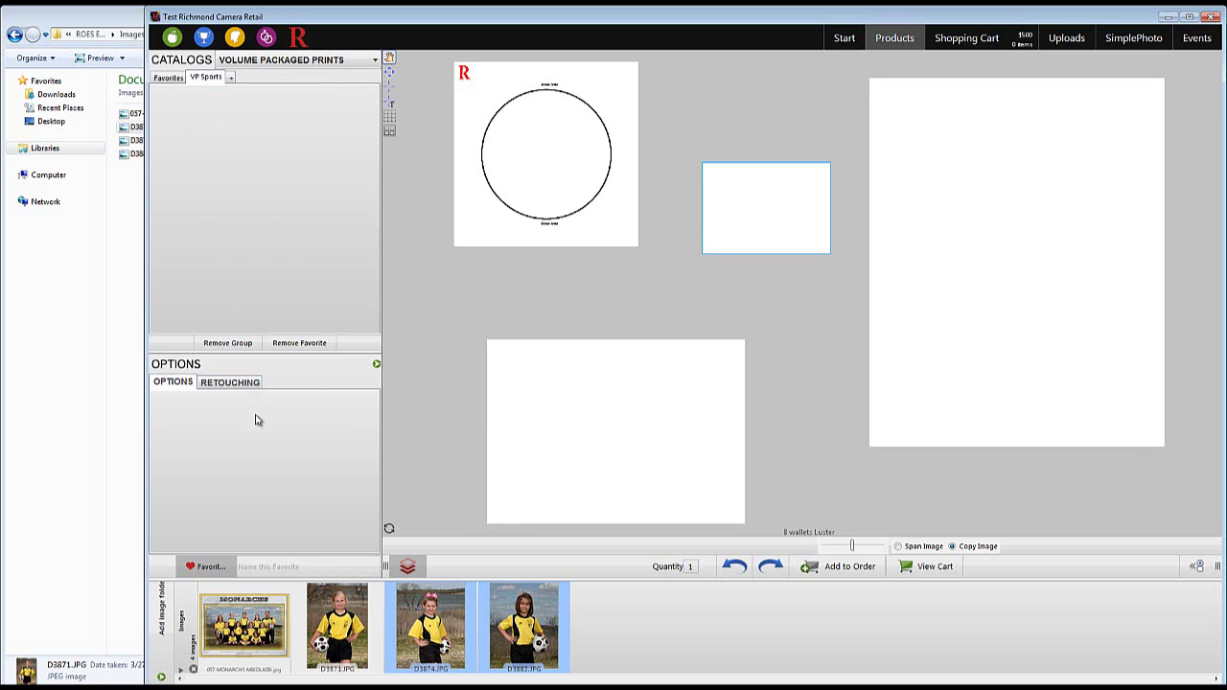
left_click(265, 563)
type("A")
key("Return")
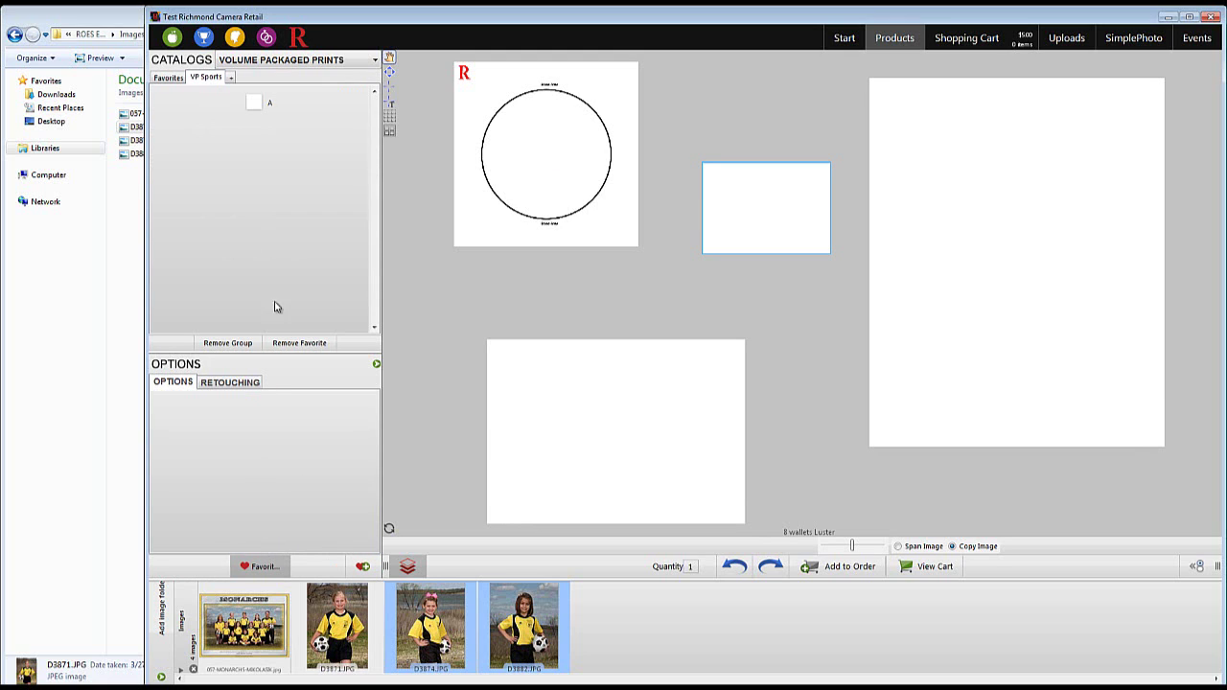
mouse_move(254, 103)
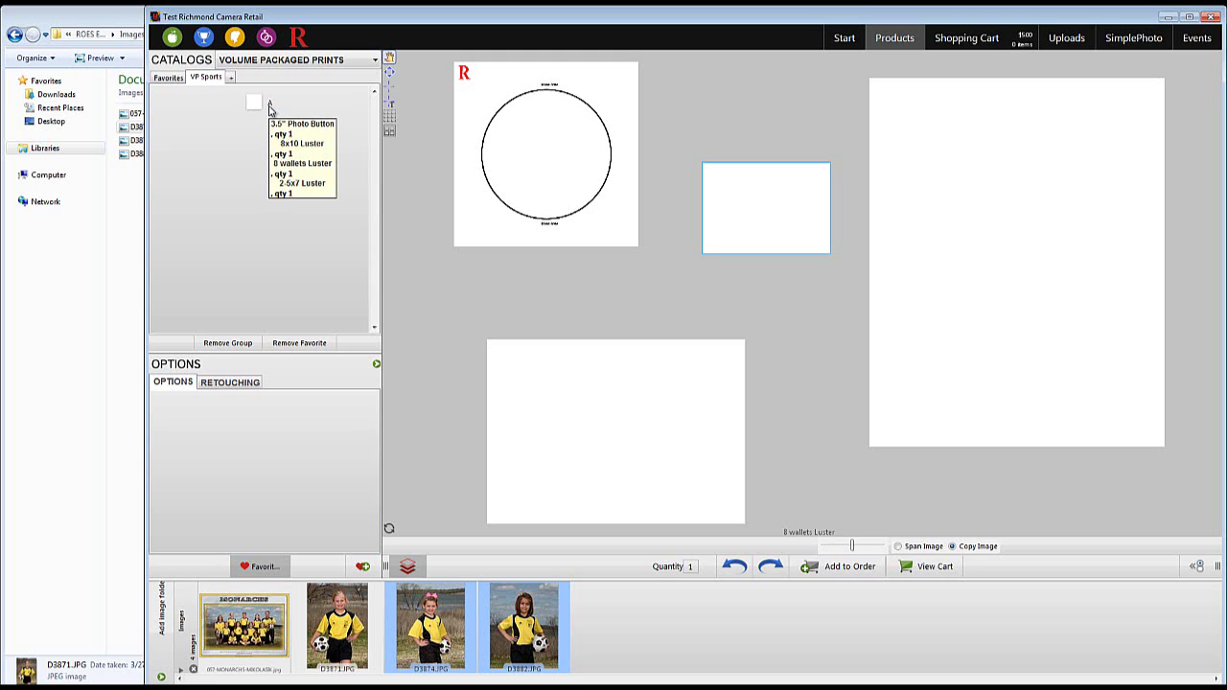
Step: Load favorite A into the layout, confirming the replacement, then go back to the catalog
left_click(269, 107)
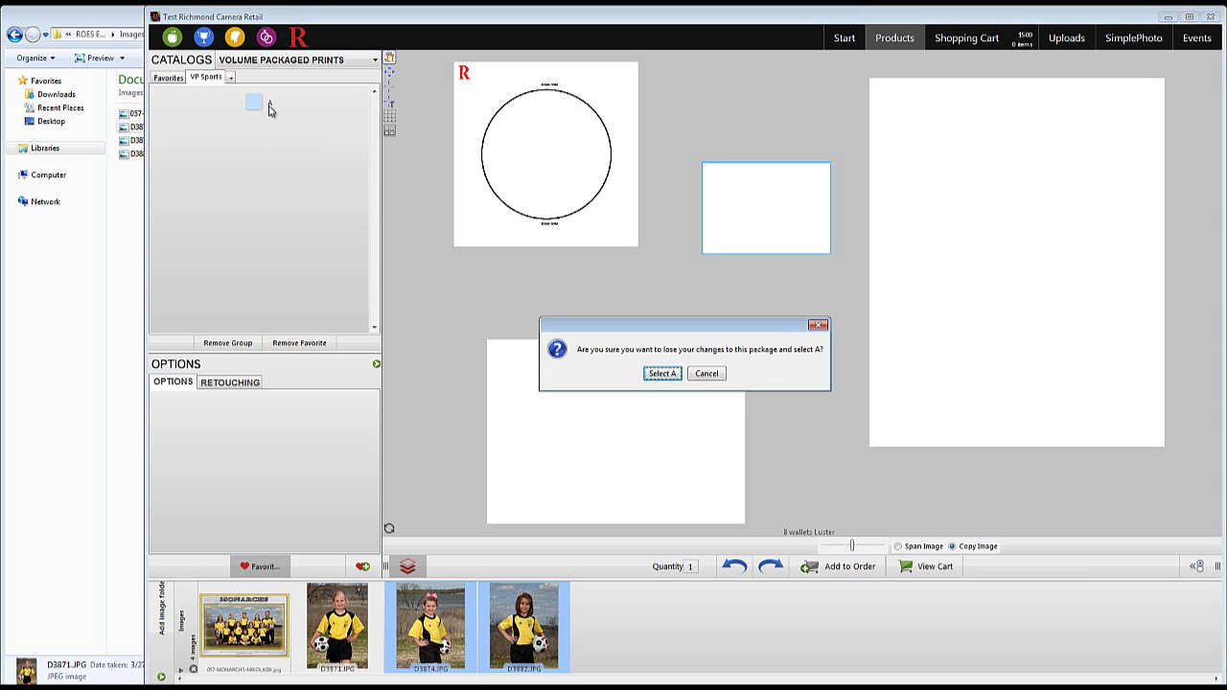
left_click(655, 373)
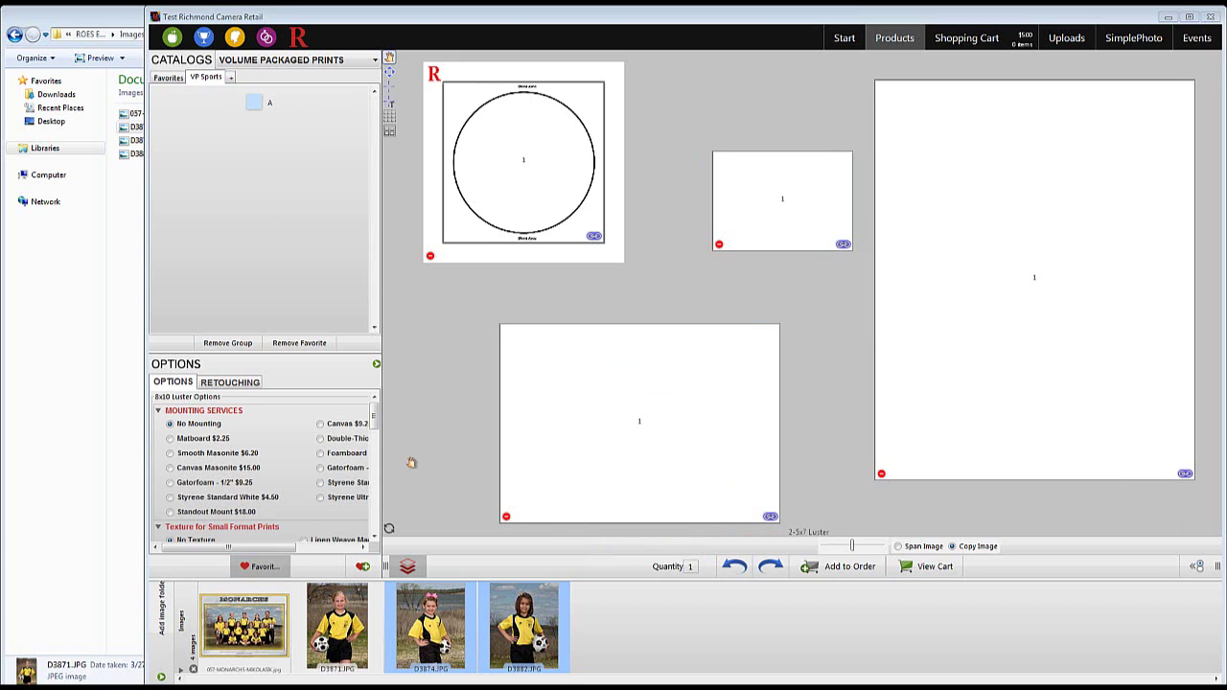
left_click(257, 568)
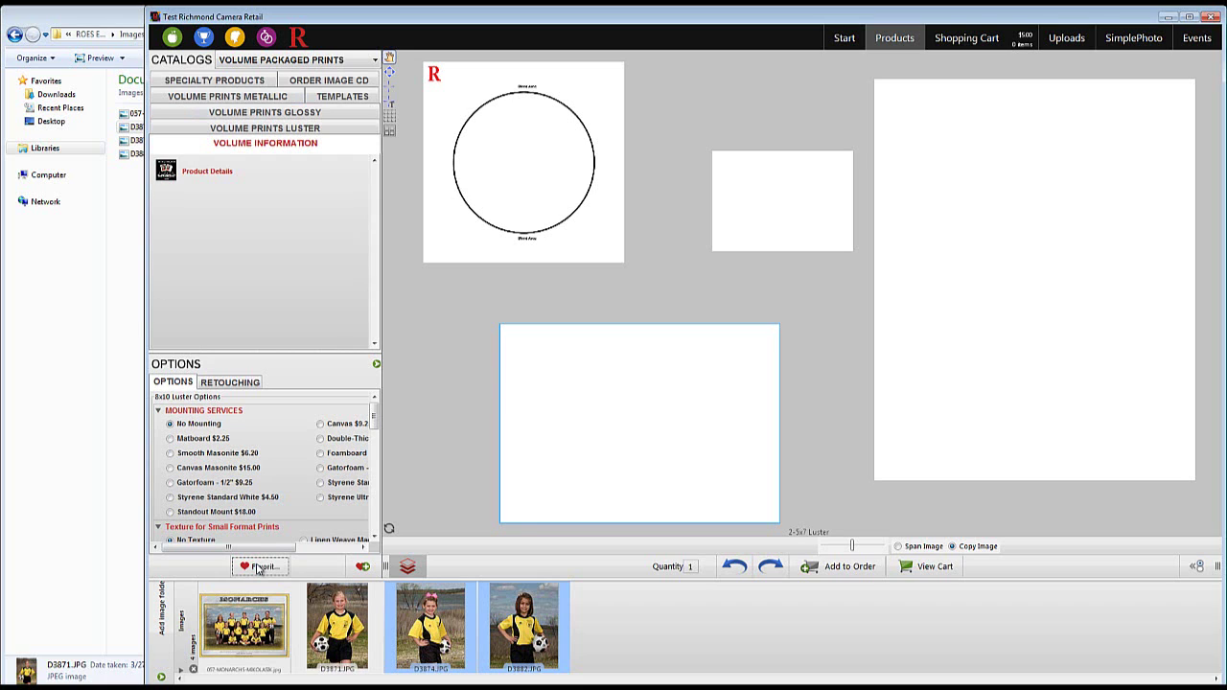
Step: Replace the package with the Soccer 5x7 Luster Vertical template
left_click(319, 99)
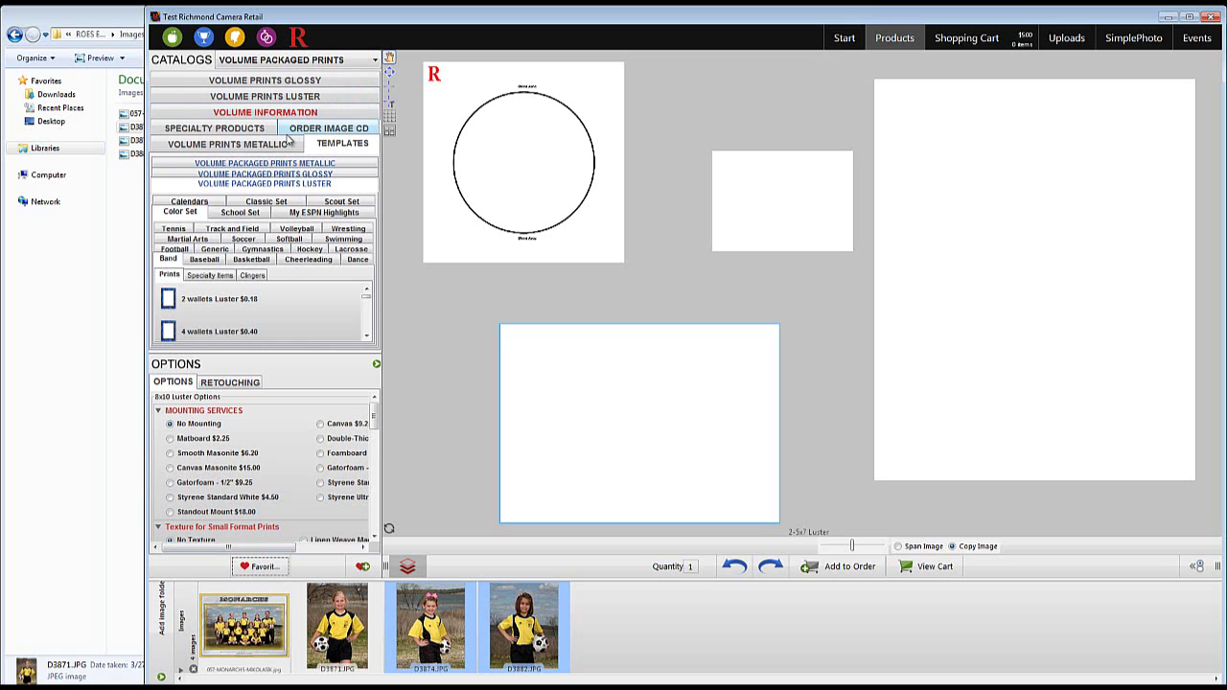
left_click(244, 240)
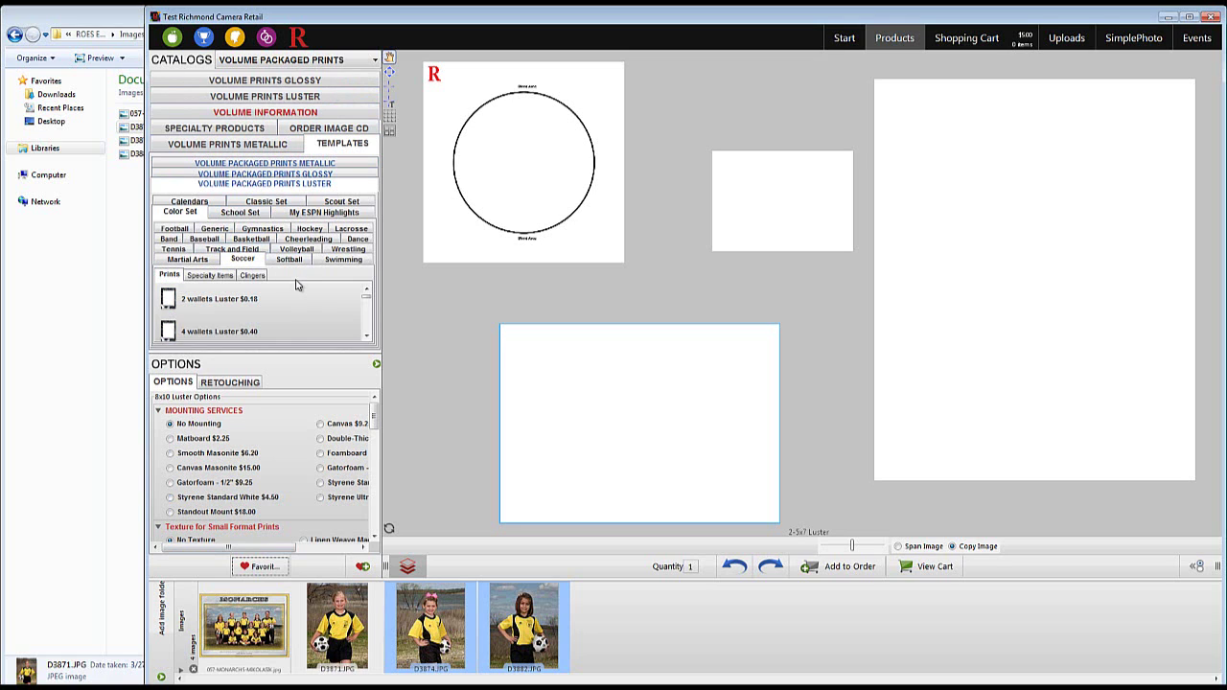
left_click(367, 337)
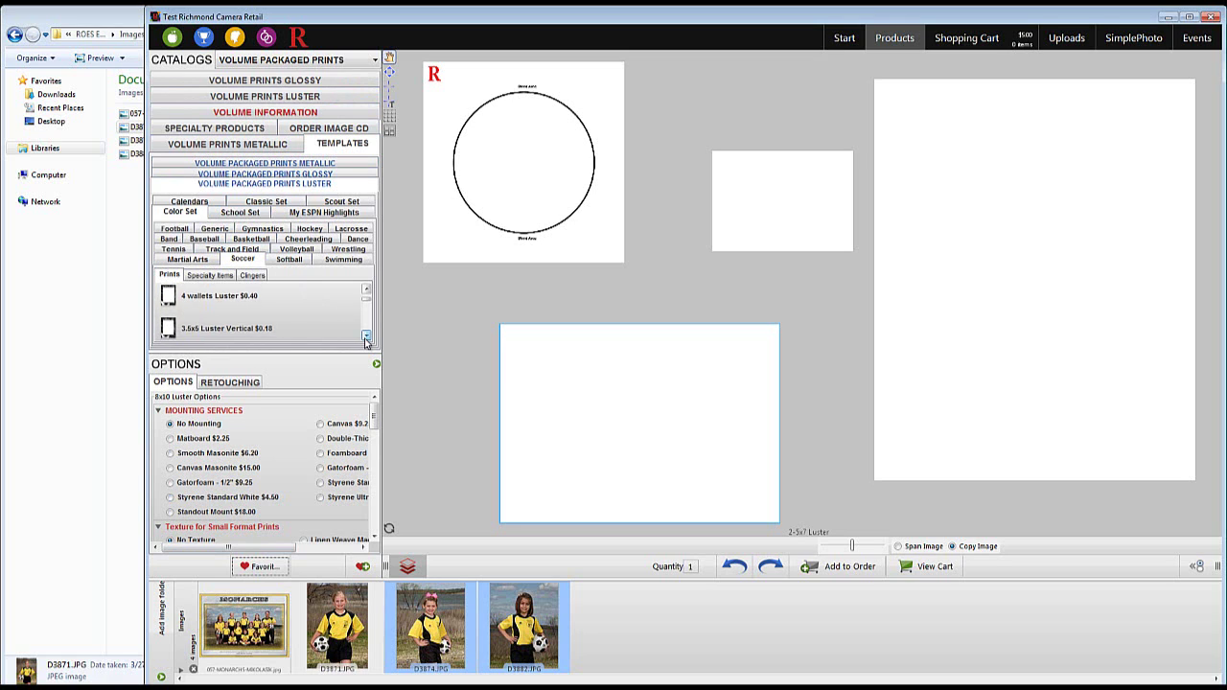
left_click(366, 337)
left_click(251, 317)
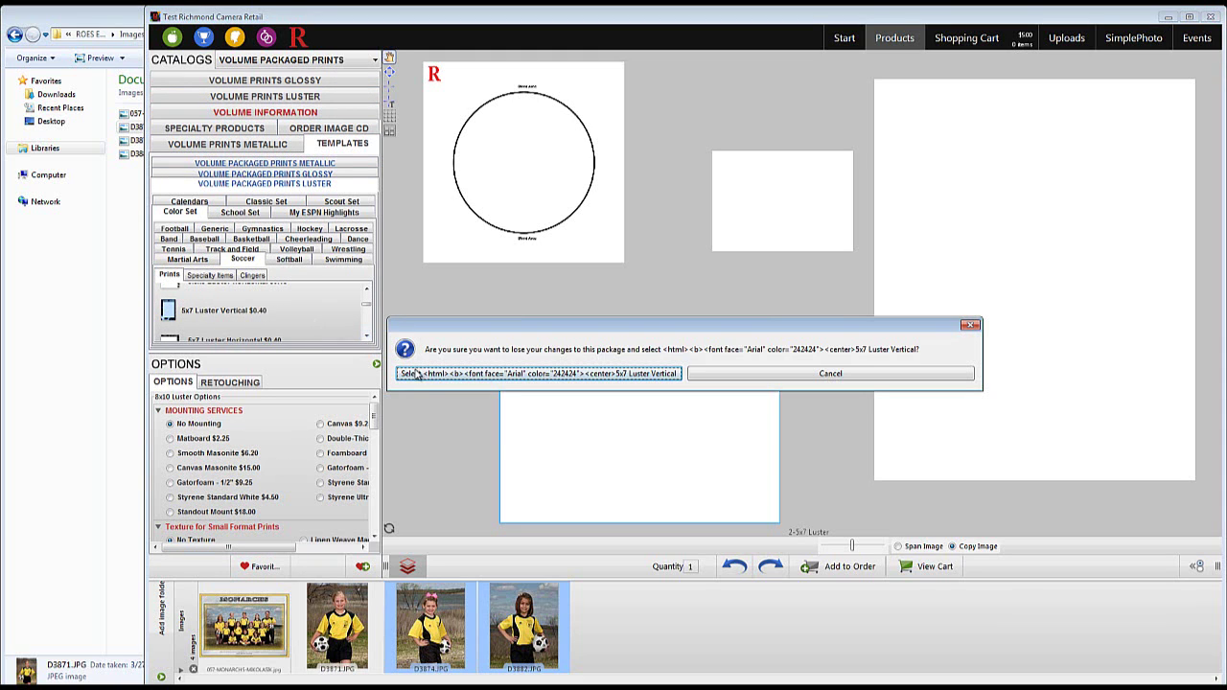
left_click(419, 373)
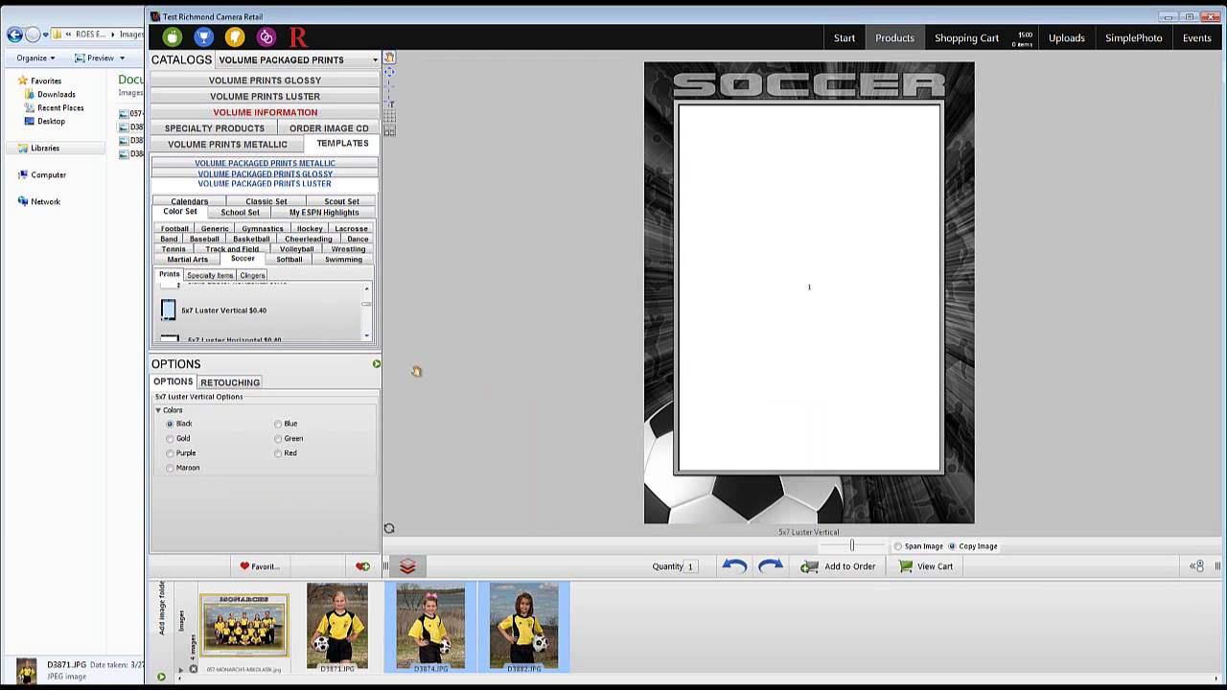
Step: Add the Soccer 8x10 Luster Vertical template to the layout
left_click(367, 335)
left_click(367, 336)
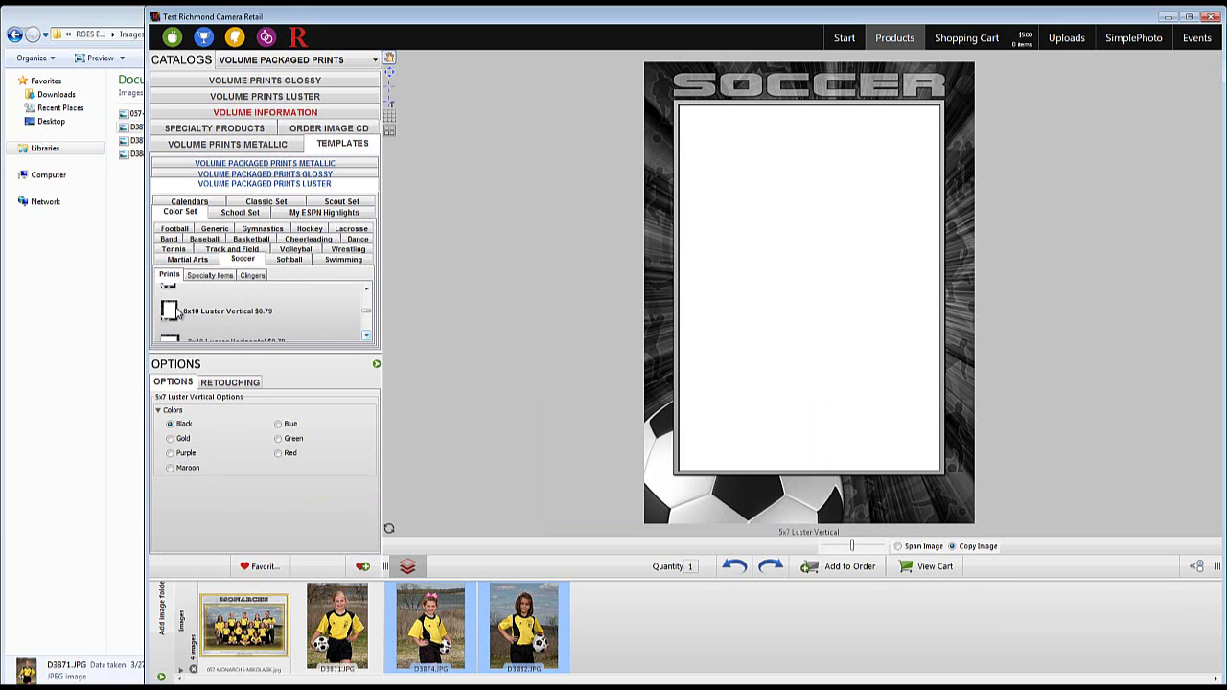
left_click_drag(221, 312, 628, 372)
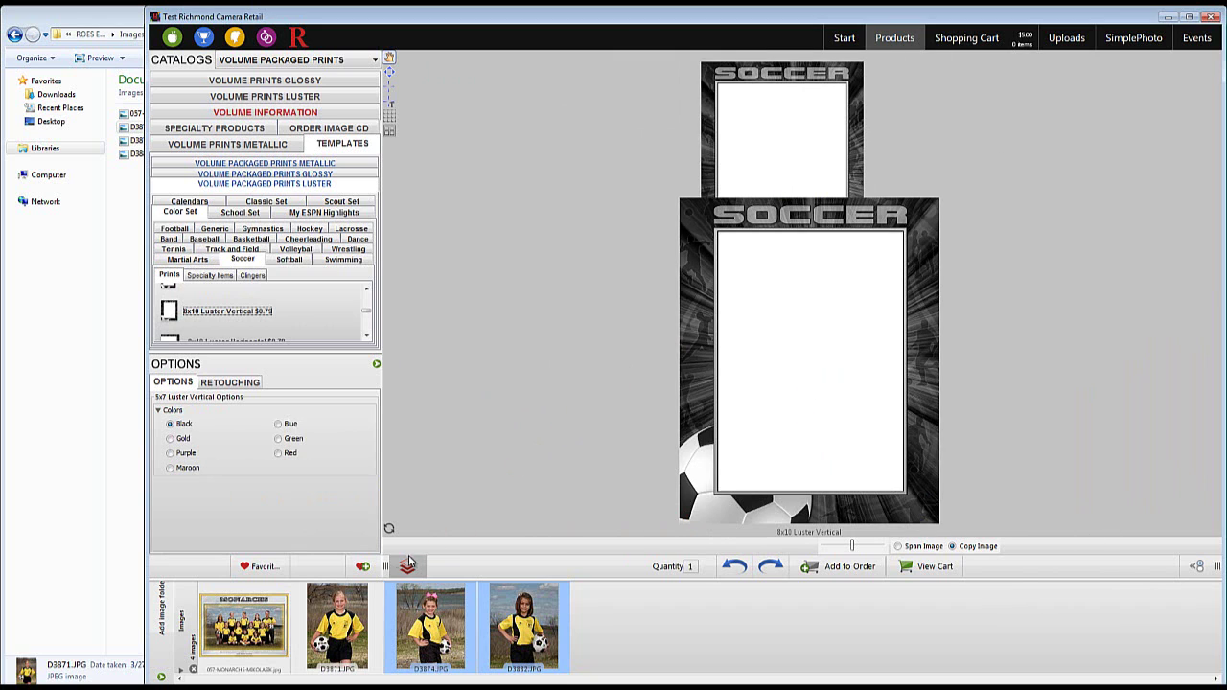
Step: Save the soccer 5x7 and 8x10 package as 'B' in the VP Sports group
left_click(363, 567)
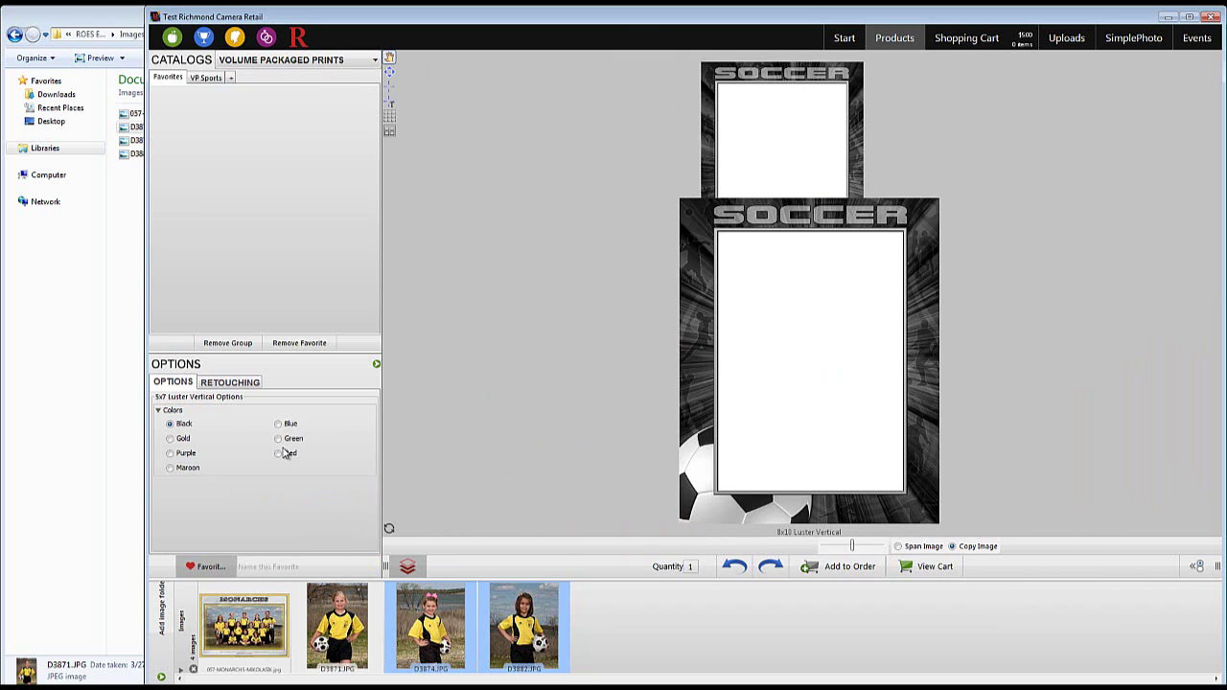
left_click(218, 77)
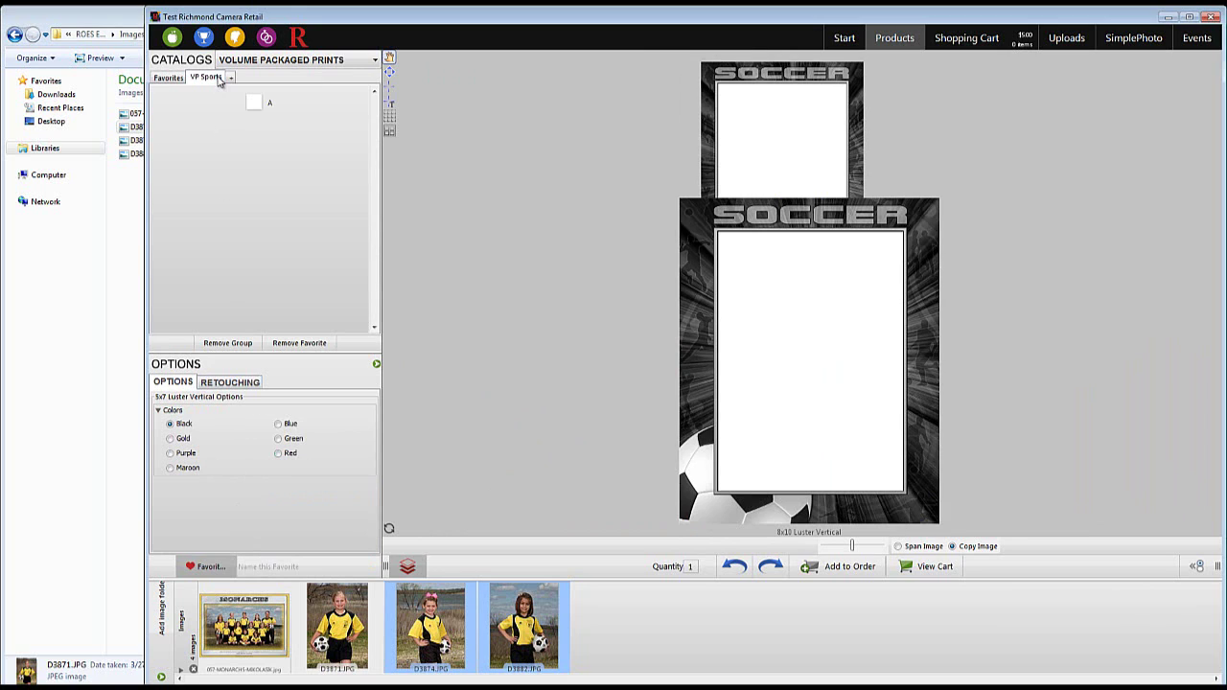
left_click(334, 566)
type("B")
key("Return")
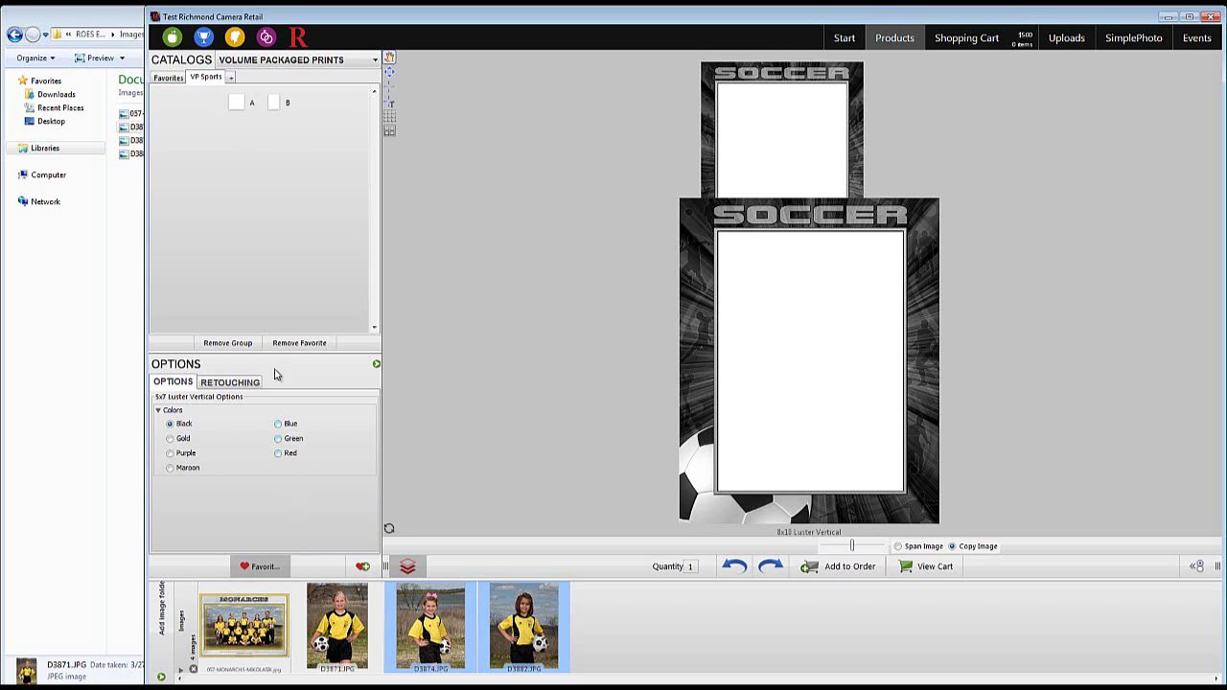
Step: Load favorite B and switch both the 5x7 and 8x10 soccer templates from Black to Red
left_click(276, 104)
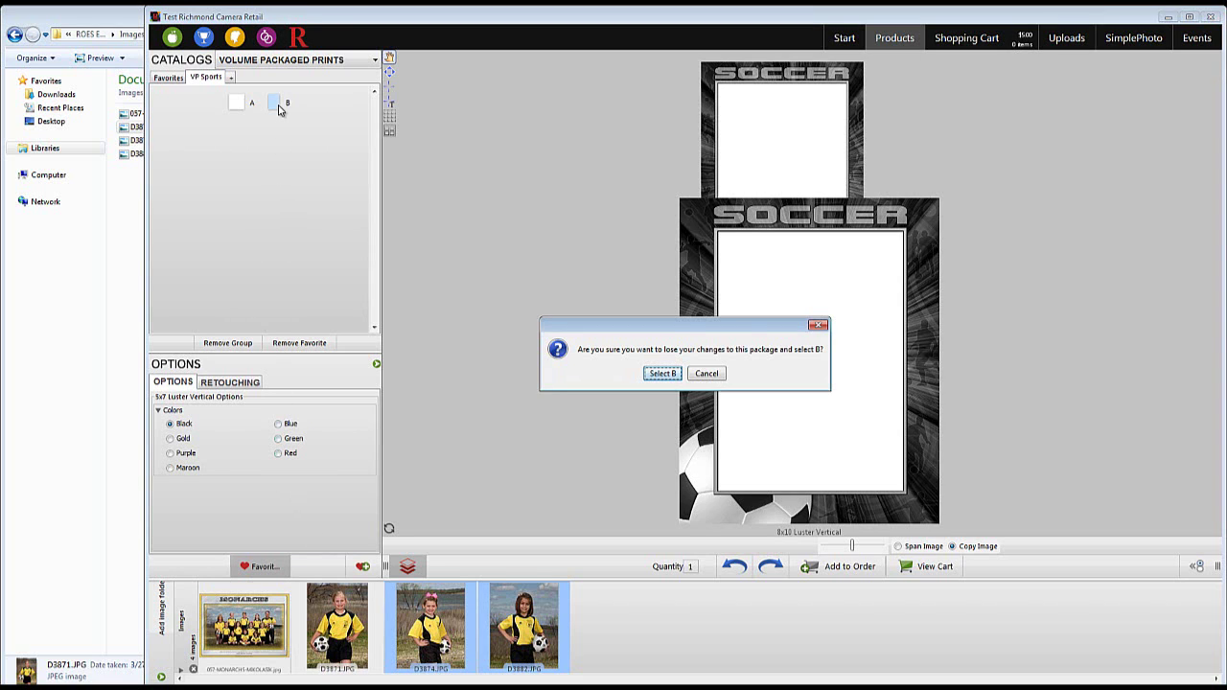
left_click(662, 374)
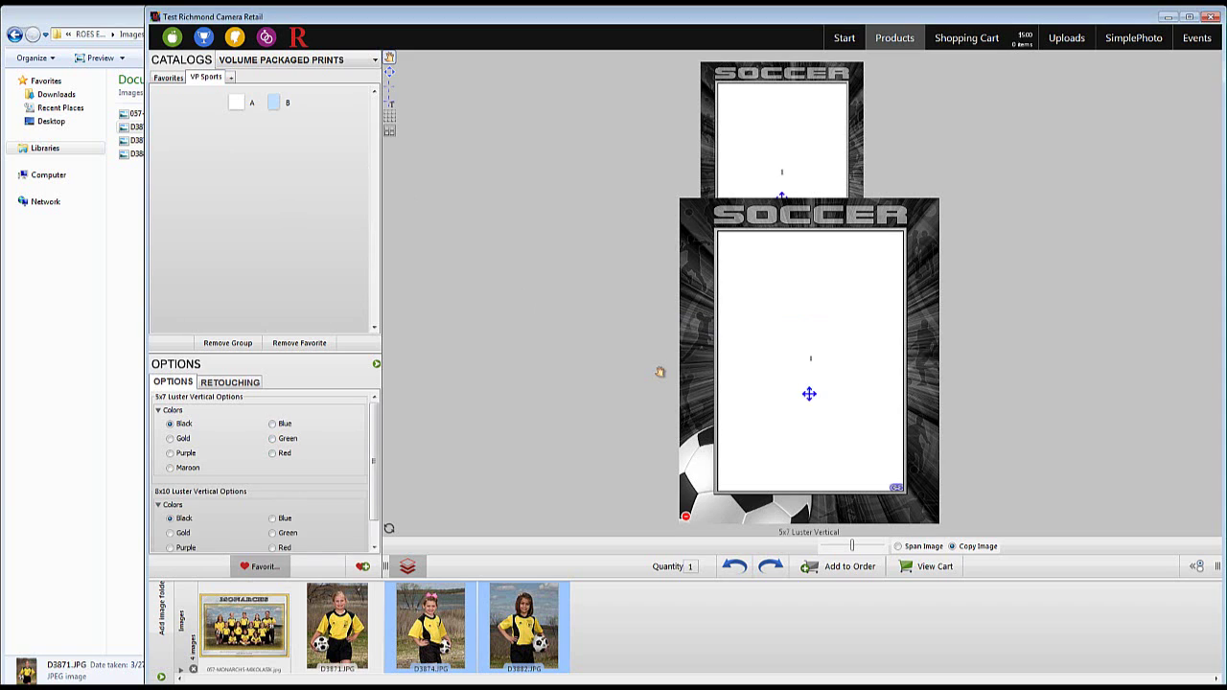
left_click_drag(374, 419, 374, 443)
left_click(282, 426)
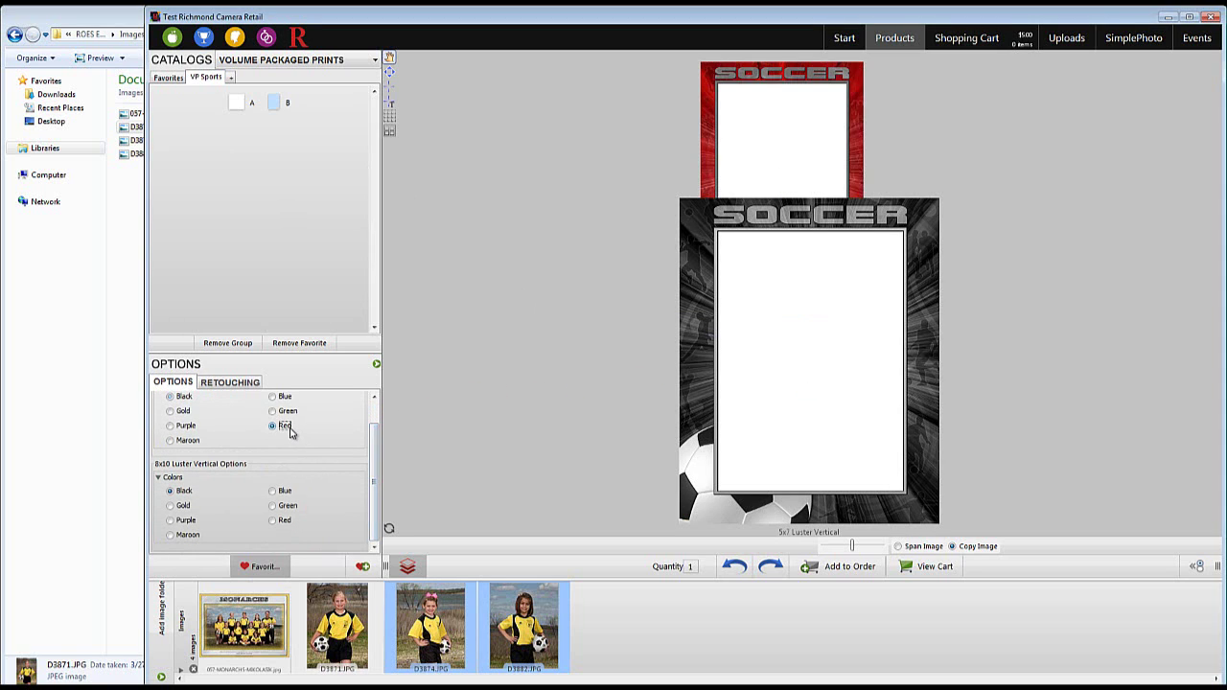
left_click(279, 524)
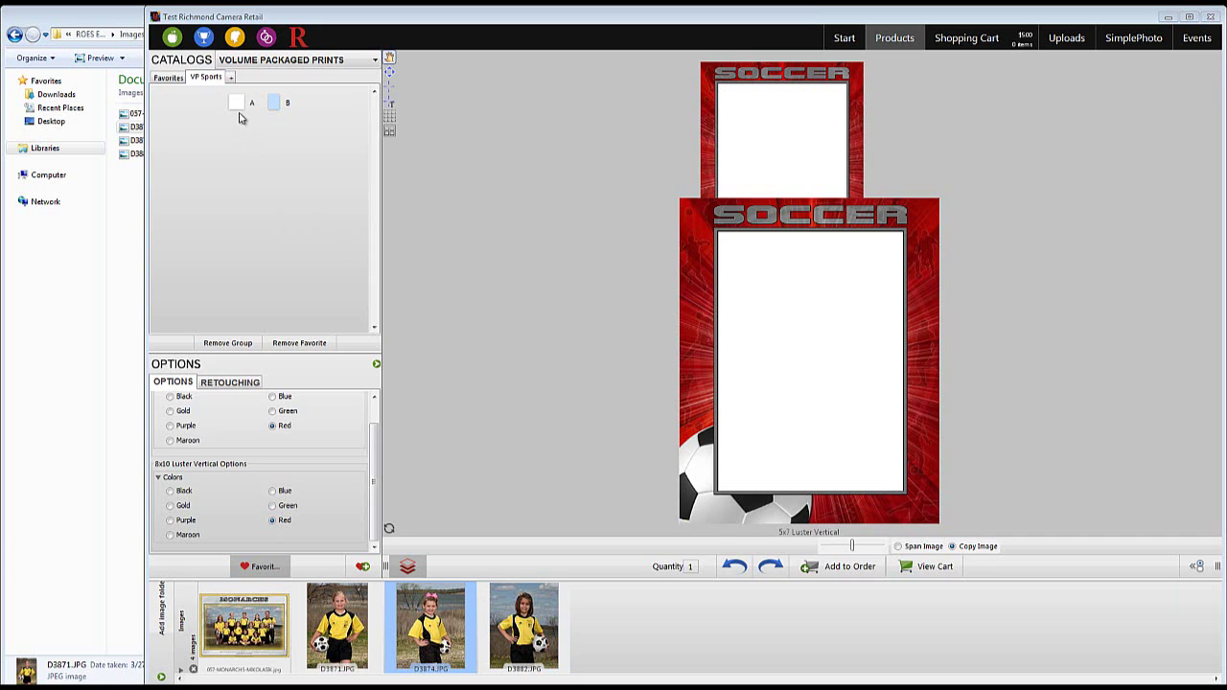
Step: Load favorite A and fill its button, 8x10, wallet and 5x7 prints with photo D3871
left_click(237, 103)
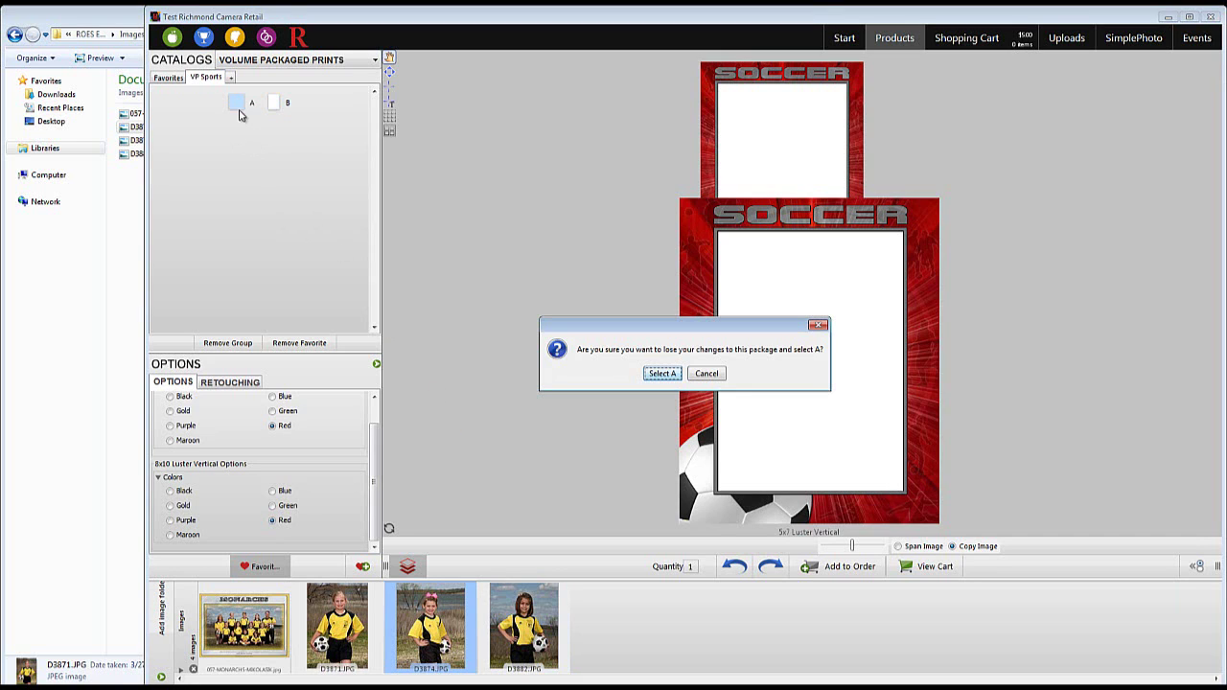
left_click(663, 374)
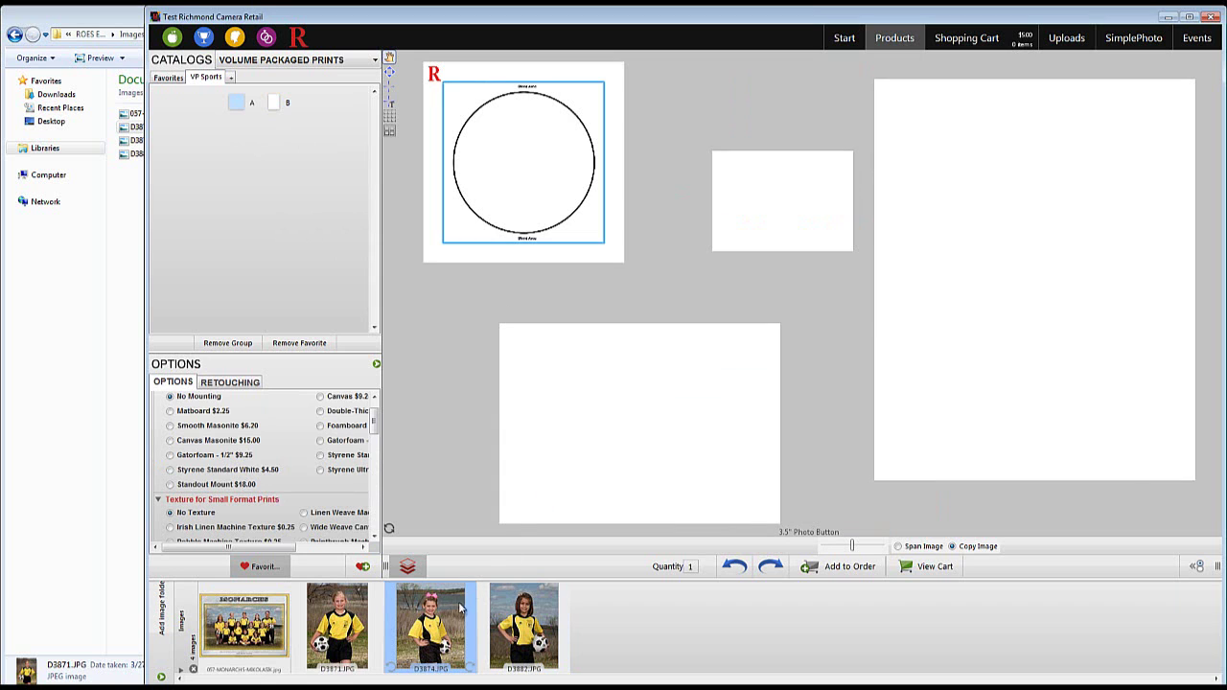
left_click_drag(518, 587, 580, 497)
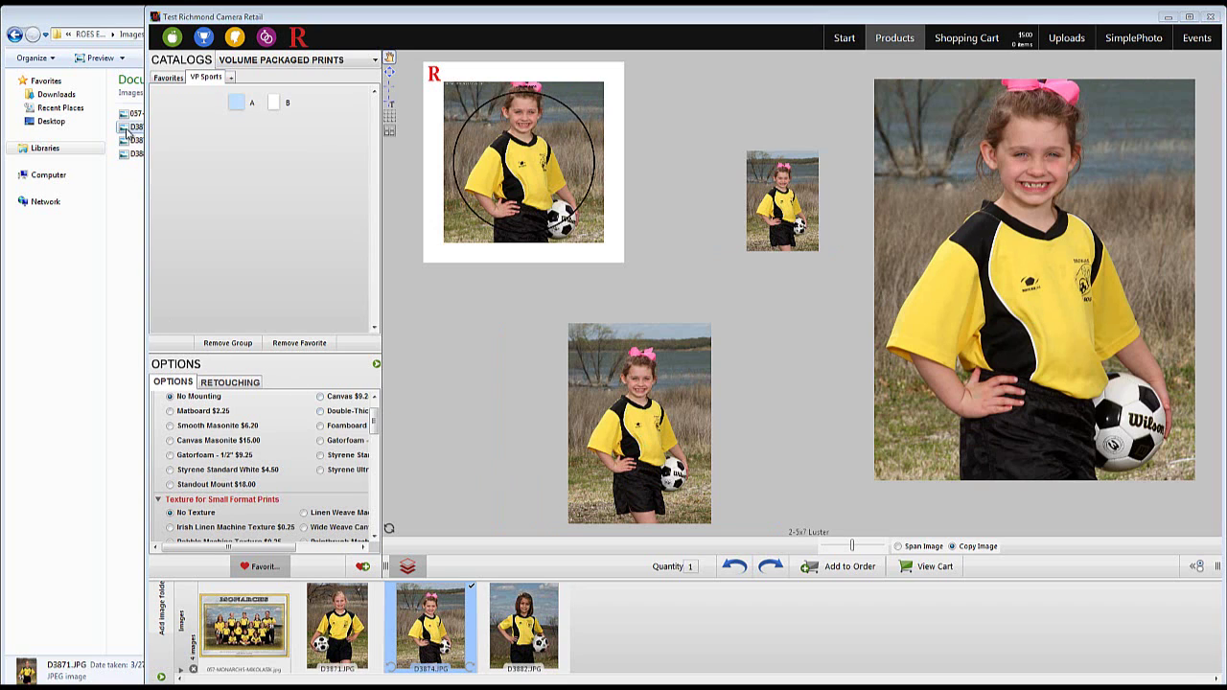
left_click_drag(624, 420, 628, 422)
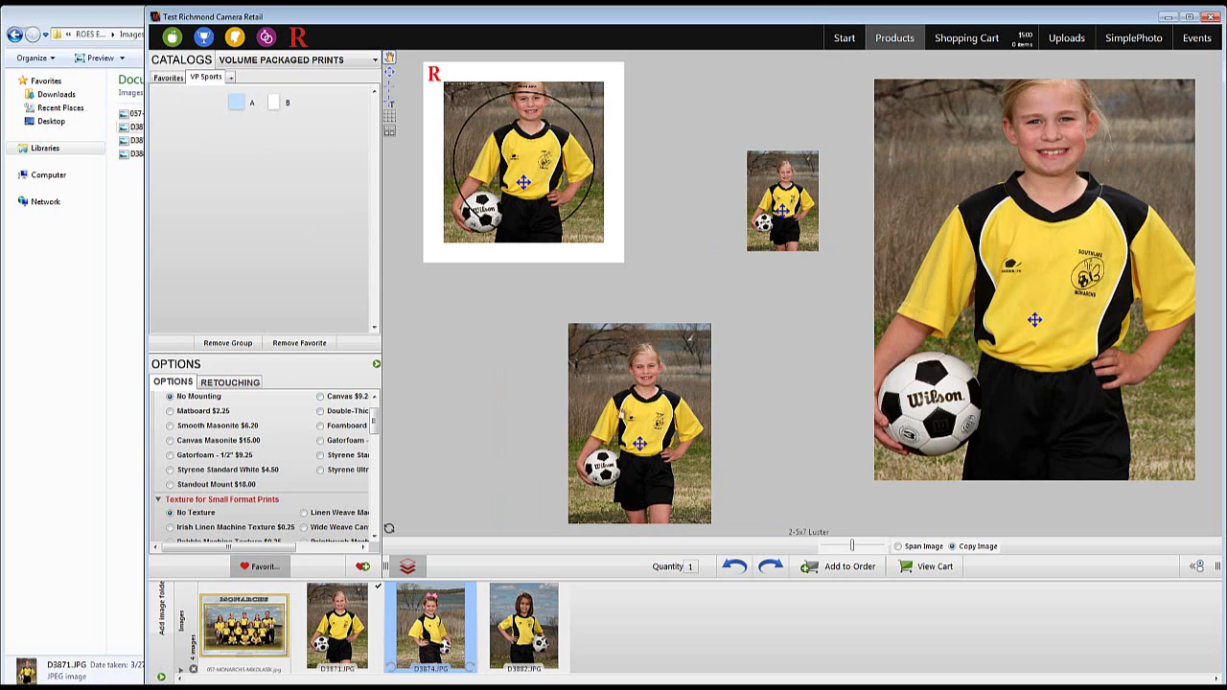
left_click(614, 382)
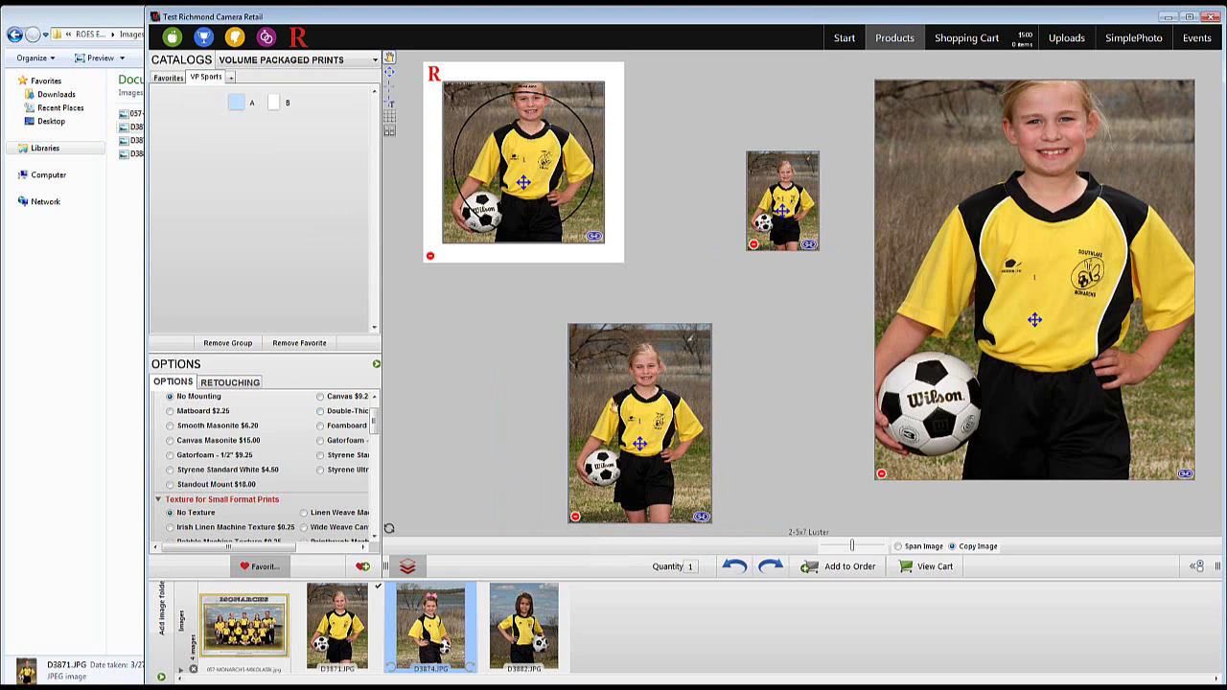
Step: Reframe the button, 5x7, wallet and 8x10 prints so the girl and her ball show
mouse_move(537, 131)
left_mouse_down()
mouse_move(537, 182)
mouse_move(524, 187)
left_mouse_up()
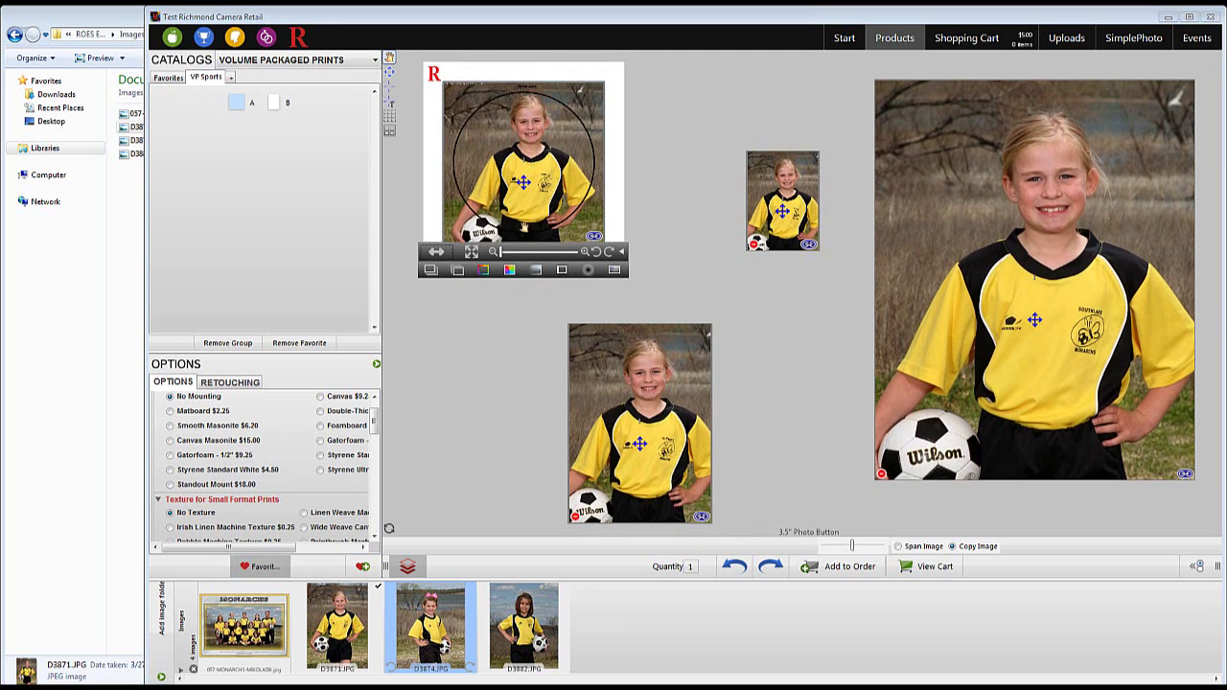
left_click(504, 254)
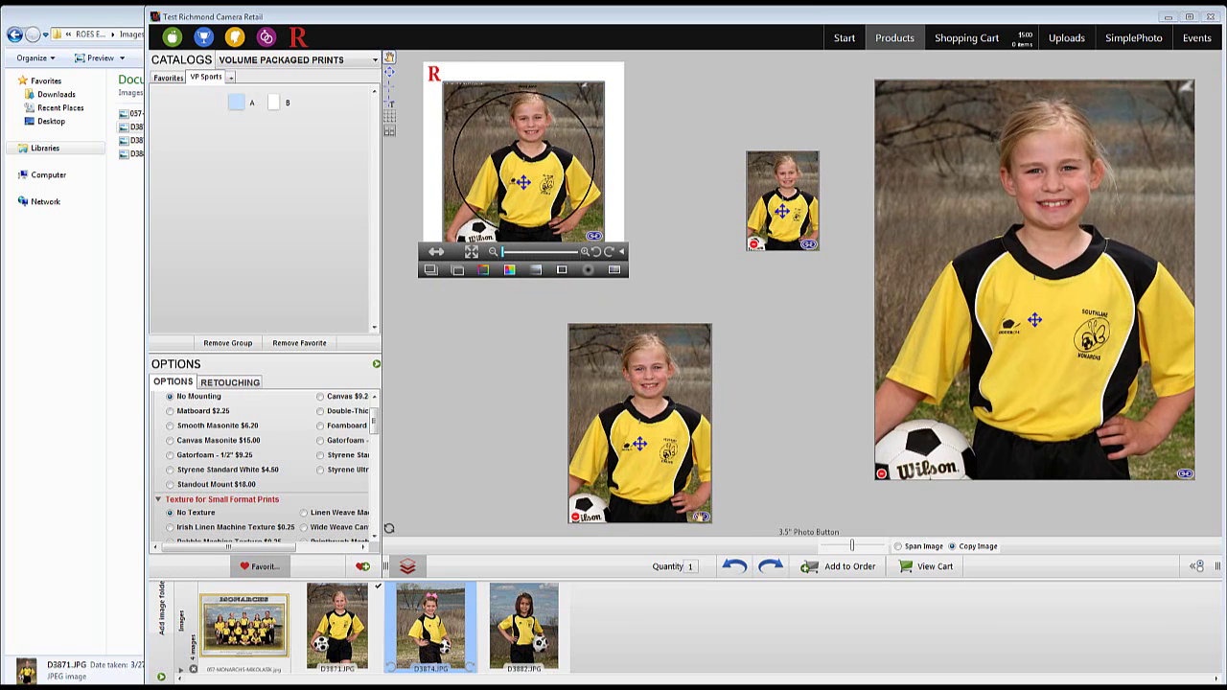
left_click(699, 517)
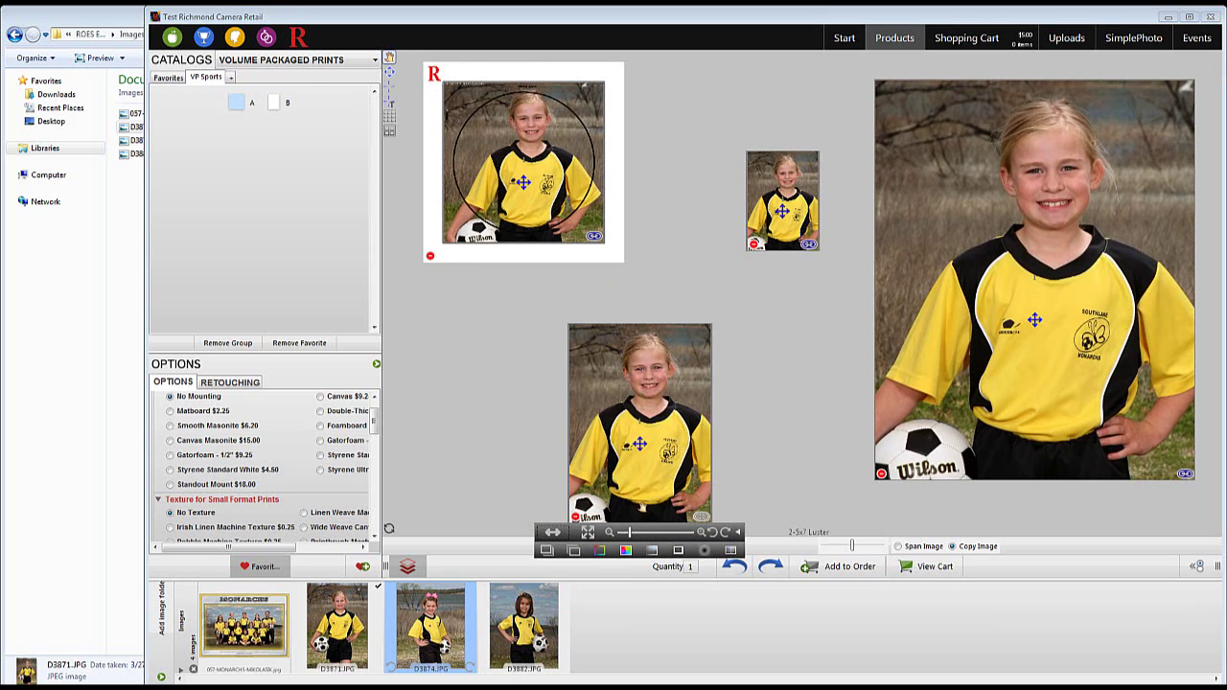
left_click_drag(629, 533, 613, 539)
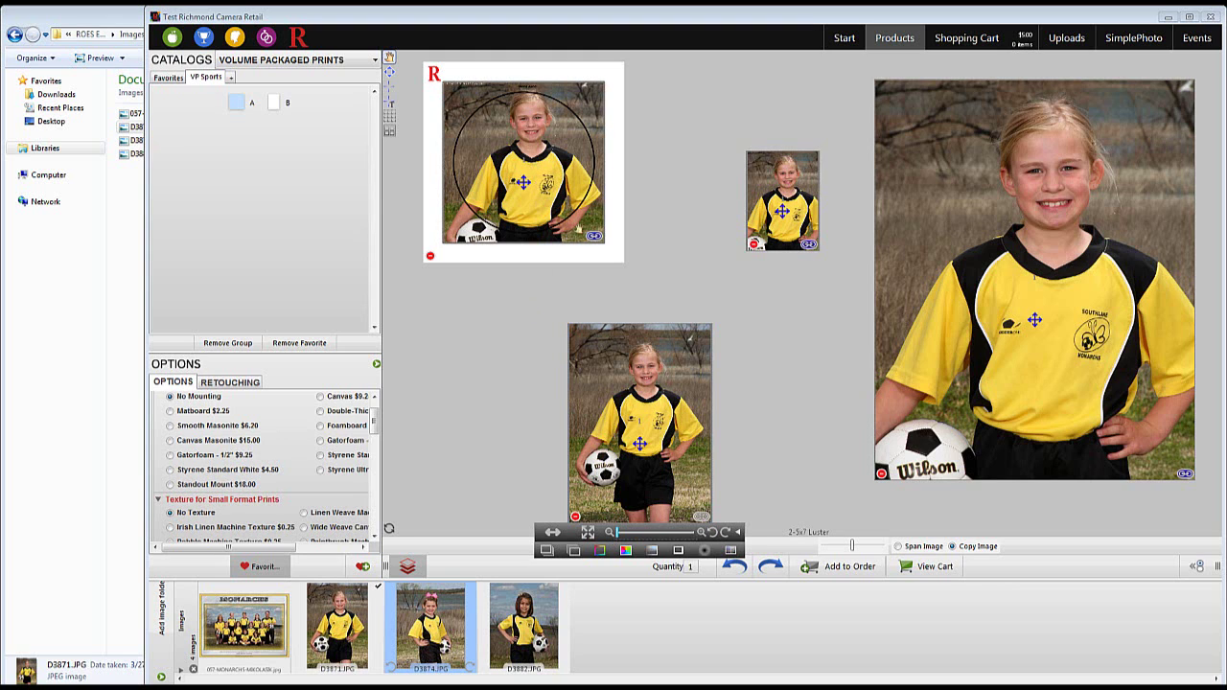
left_click_drag(549, 157, 534, 165)
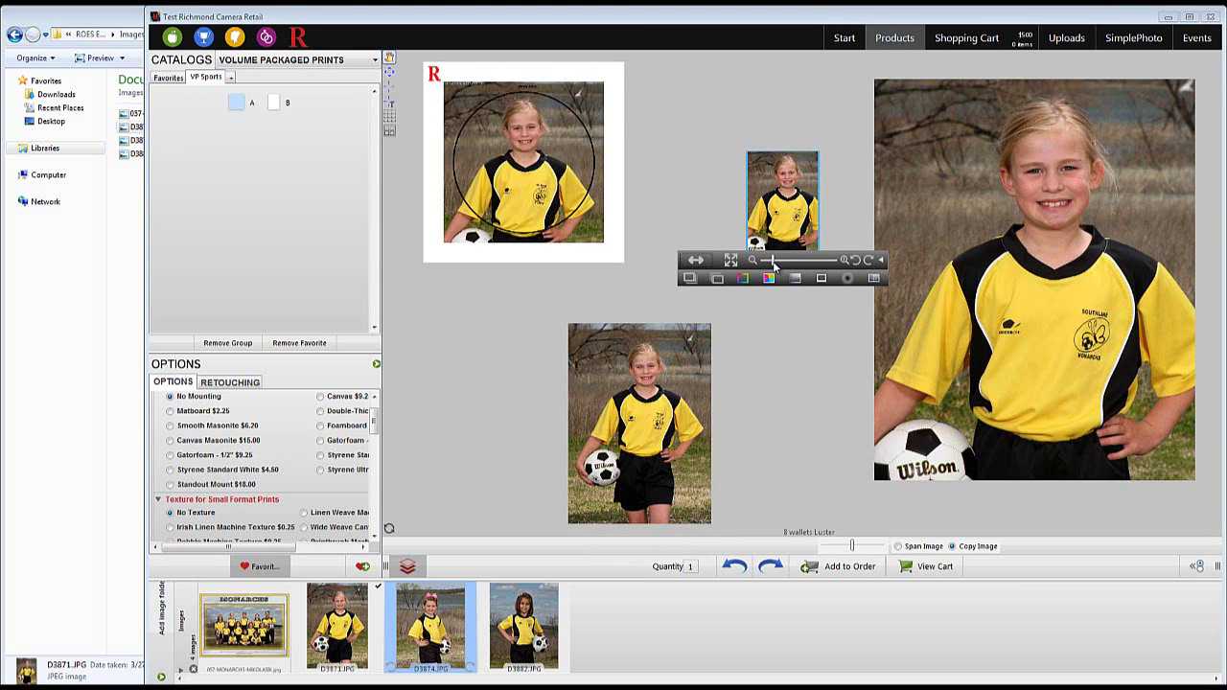
left_click_drag(772, 261, 755, 260)
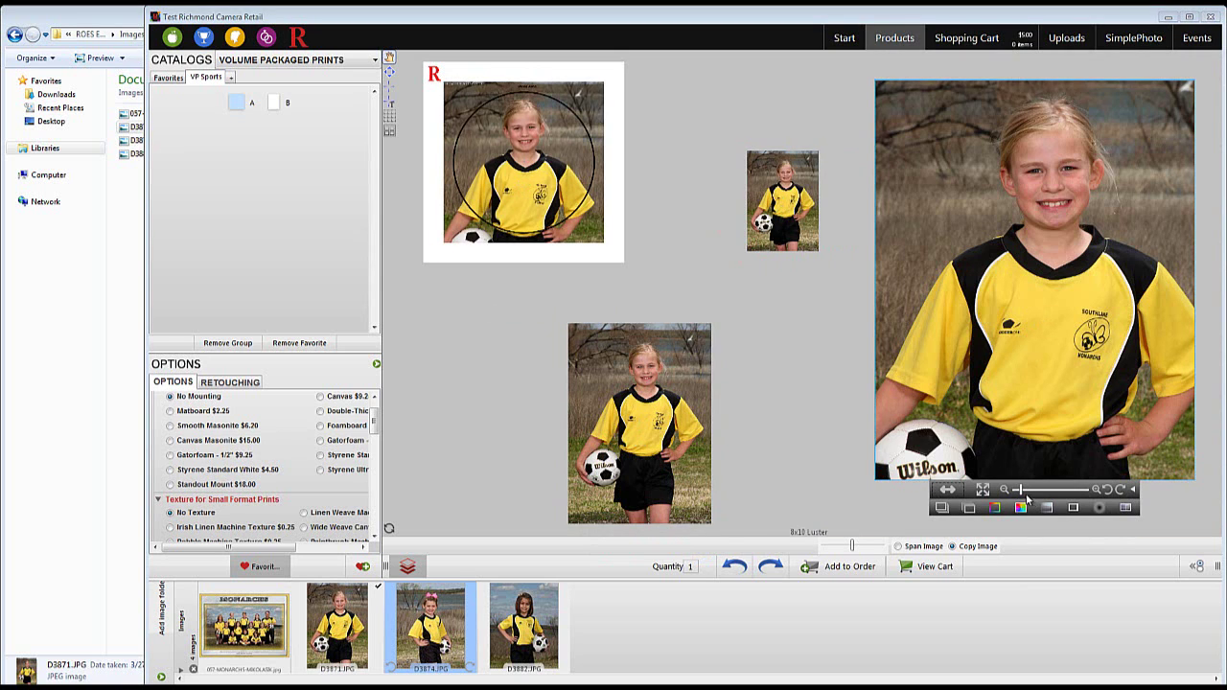
left_click_drag(1021, 490, 1017, 490)
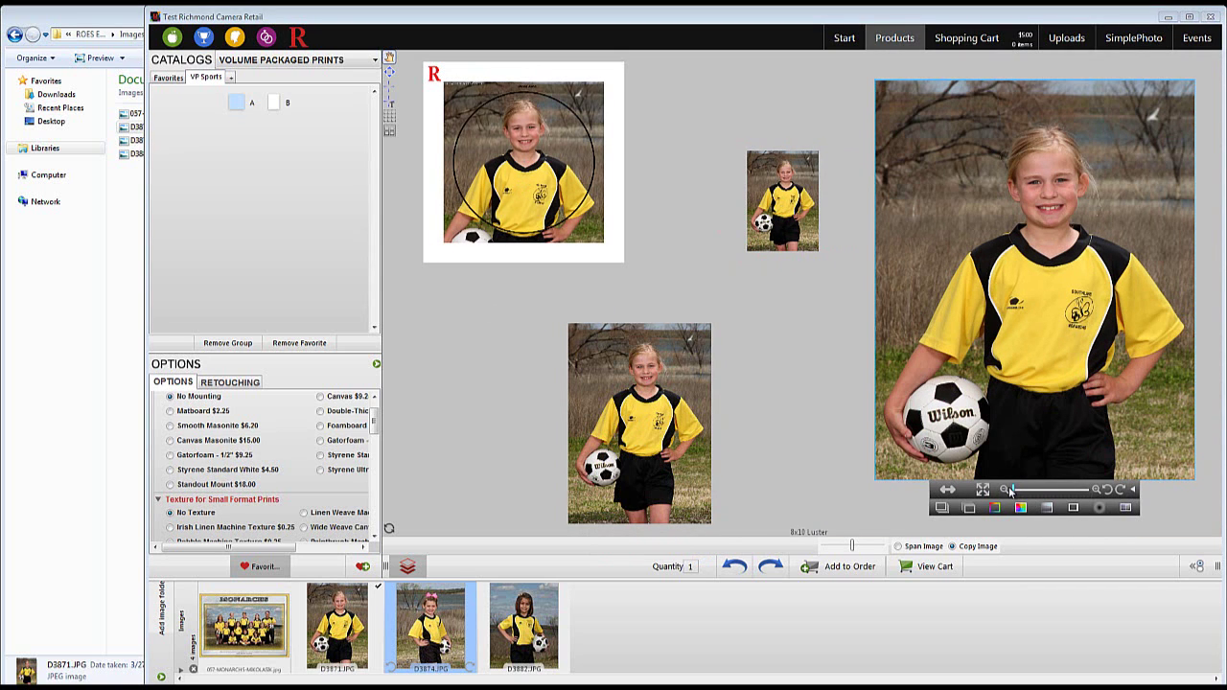
Step: Add package A to the order, plus a 5x7 print of photo D3882
left_click(850, 567)
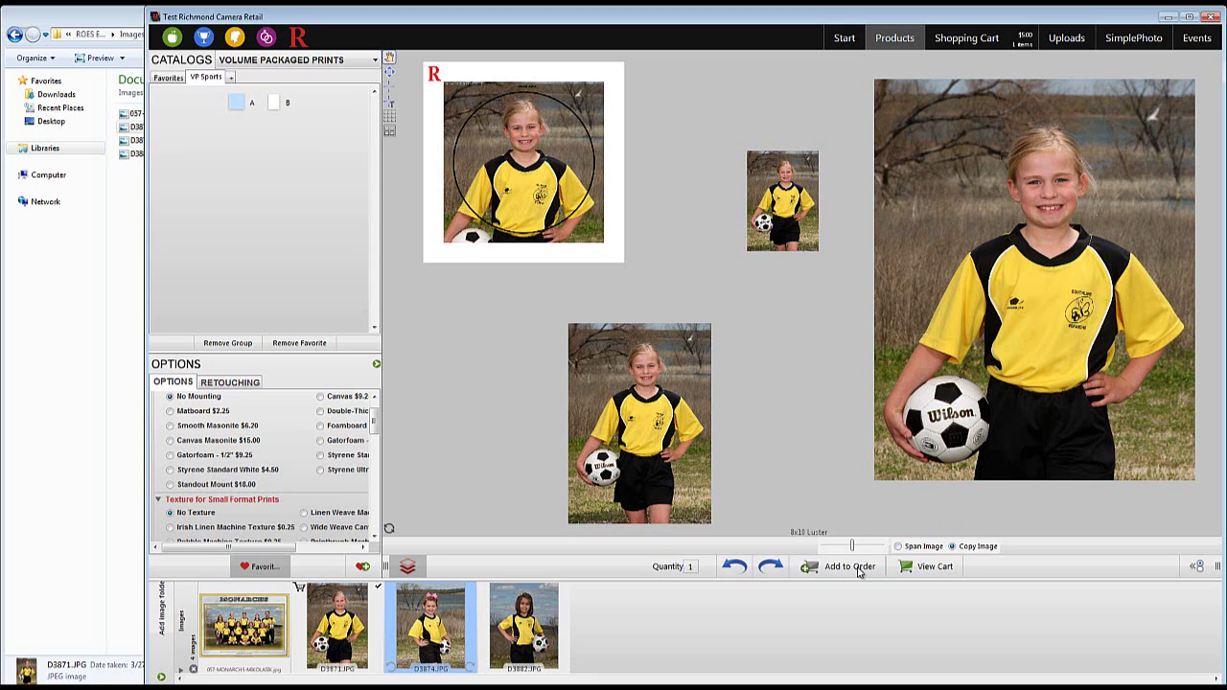
left_click_drag(523, 624, 640, 422)
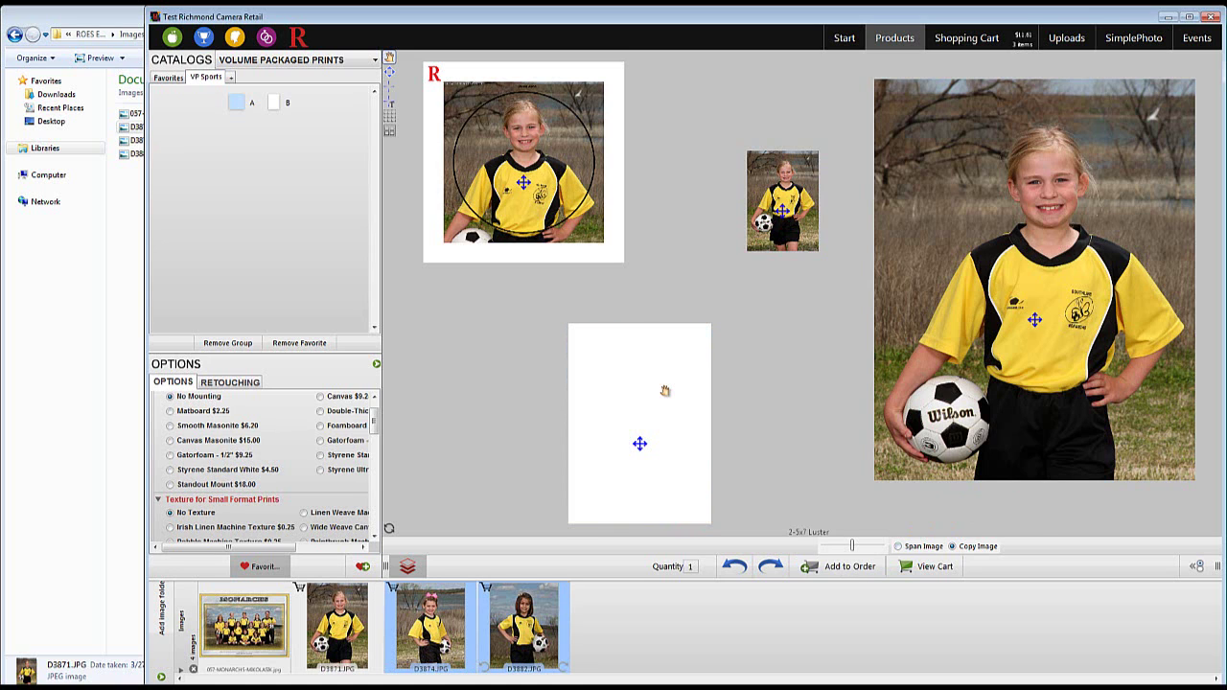
Step: Scroll the cart's three Package A sets, 12 prints totalling $11.61
left_click(909, 569)
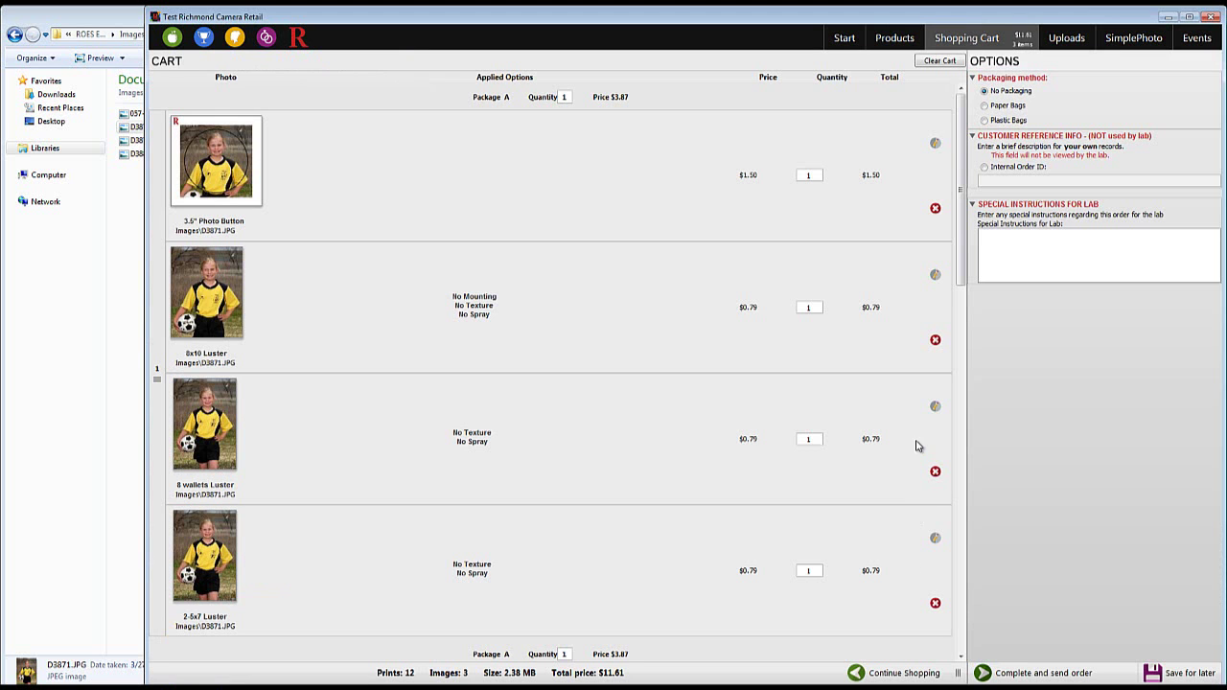
left_click_drag(961, 273, 953, 640)
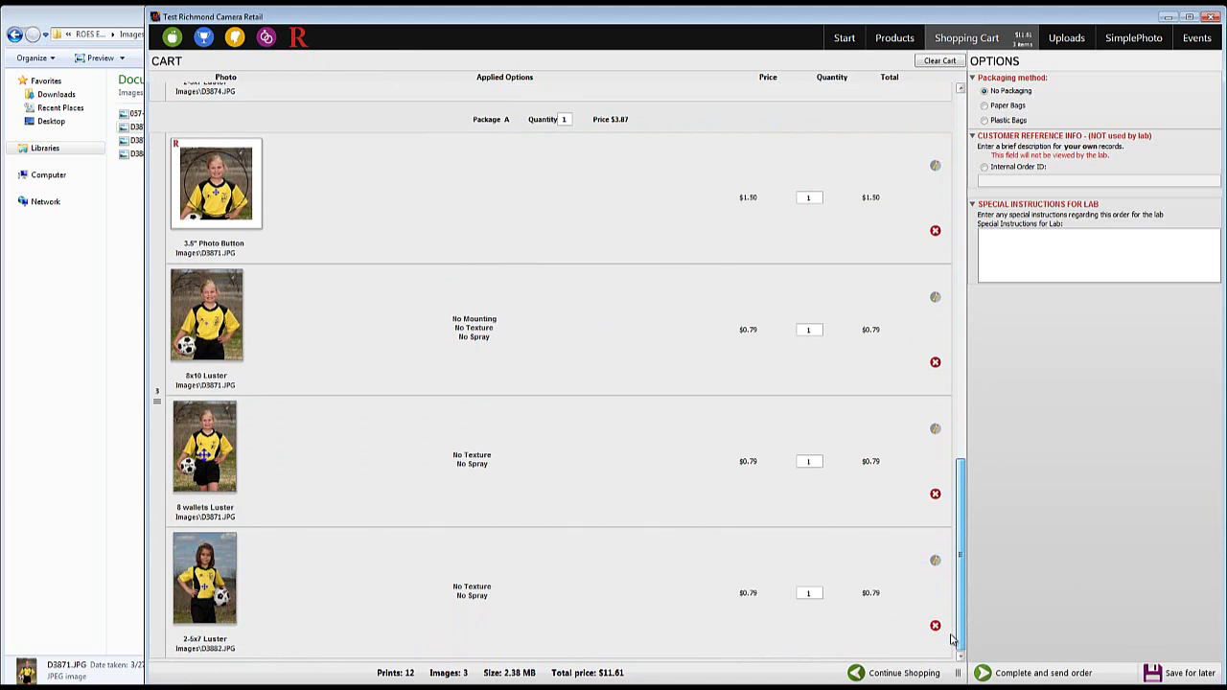